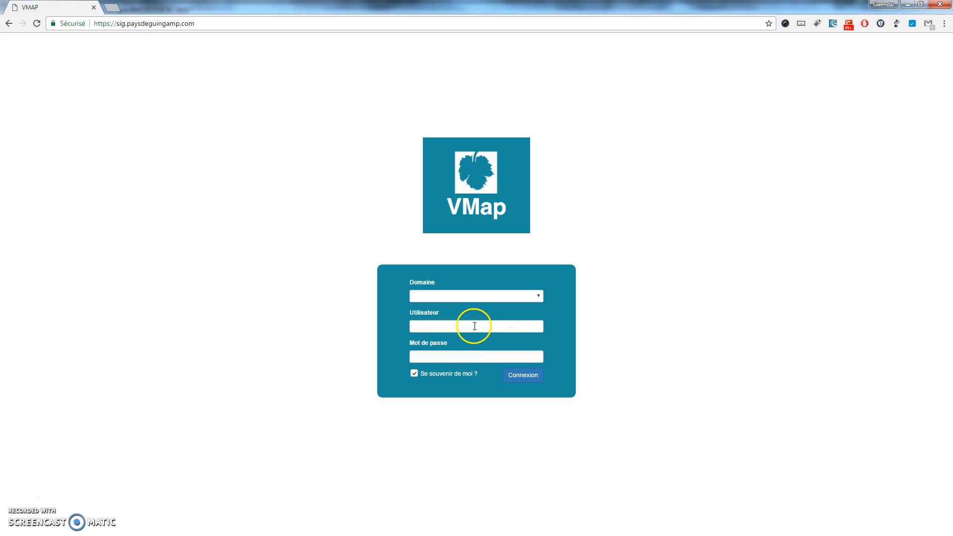
Enter the account user name and password in the VMap login form and connect.
click(475, 327)
click(268, 25)
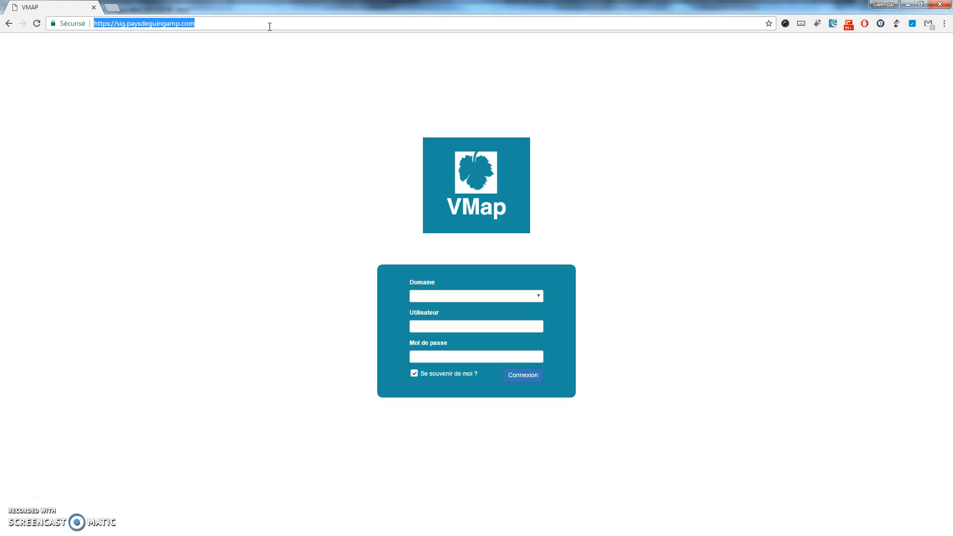
click(485, 351)
click(494, 331)
text(admin)
key(Tab)
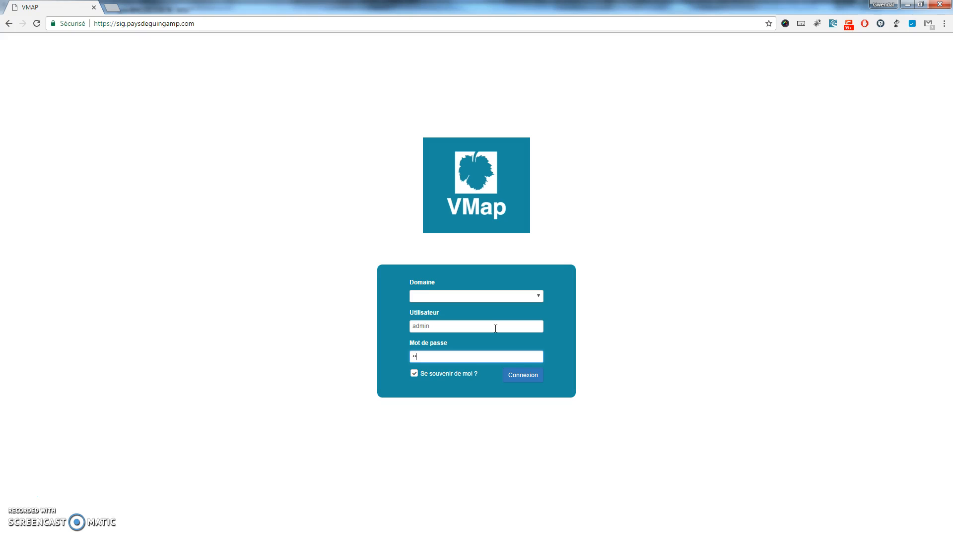
text(*********)
key(Return)
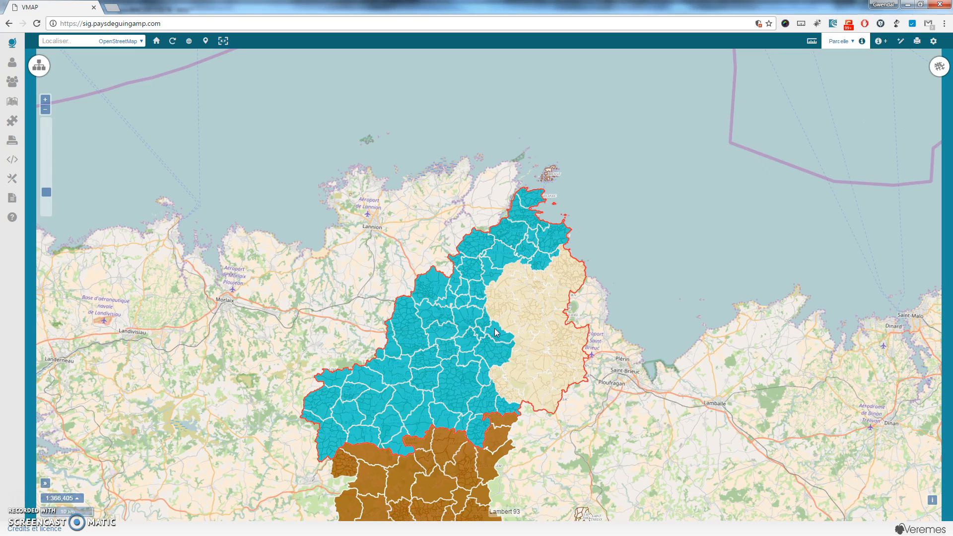
Once the Guingamp map has loaded, put the cursor in the Localiser search box.
click(72, 41)
Search '1 place du champ au roy', check its details, and show the Guingamp match on the map.
text(1)
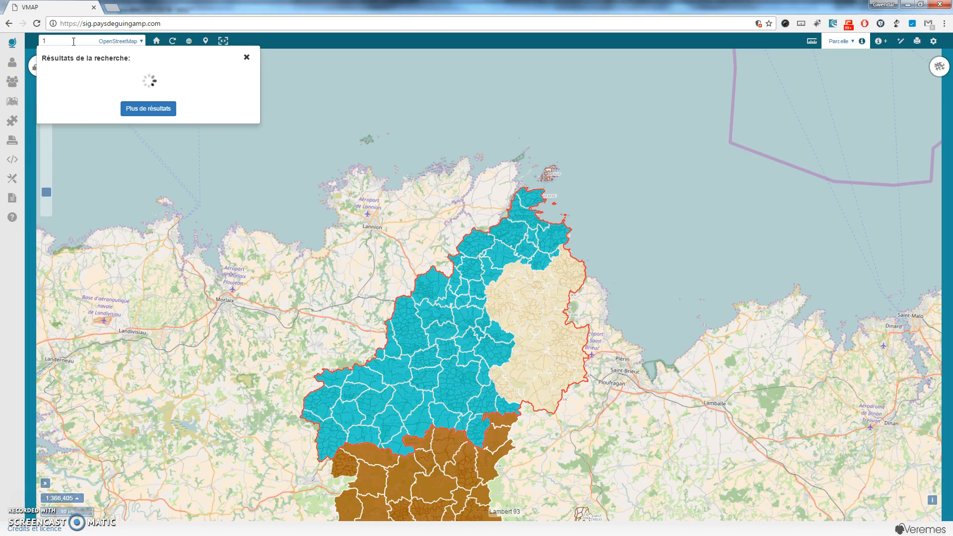
text( place du champ au)
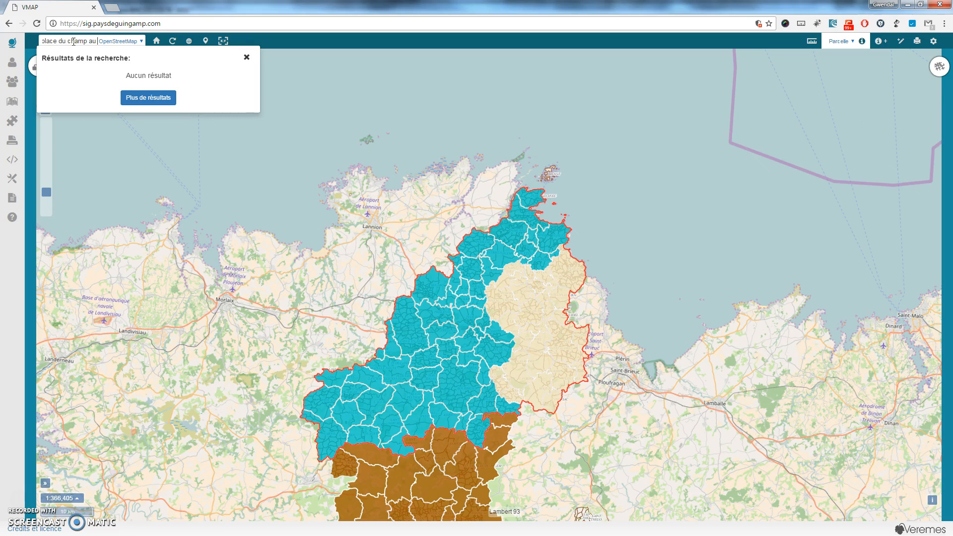
text( roy)
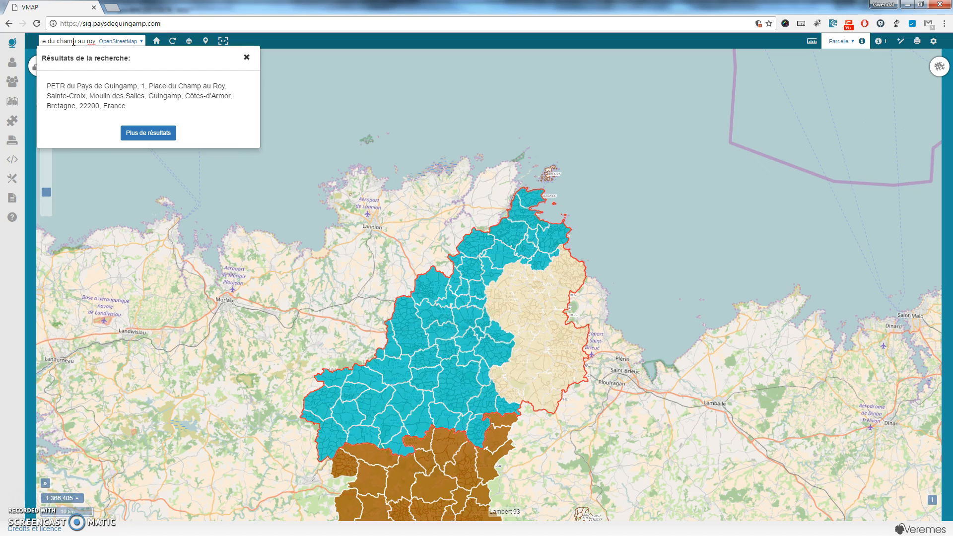
mouse_move(111, 101)
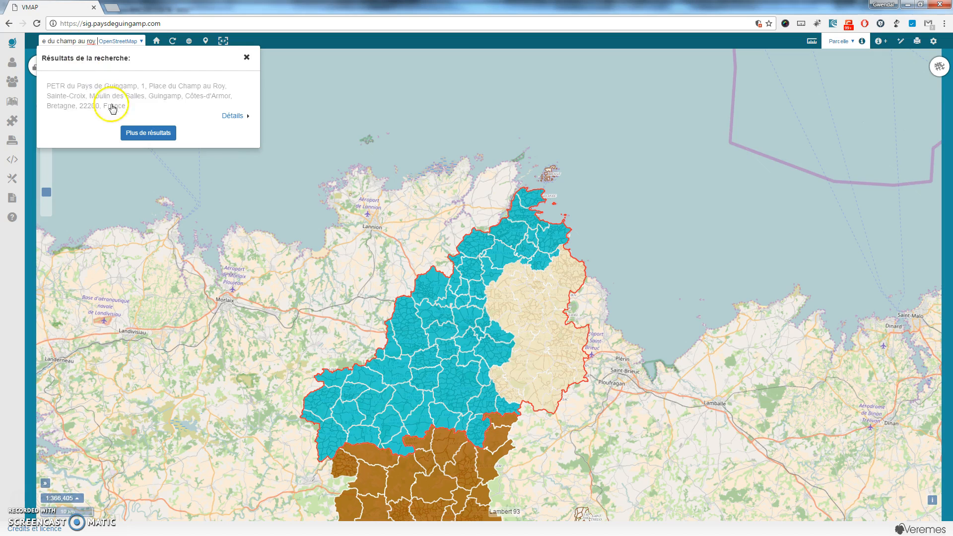
click(231, 116)
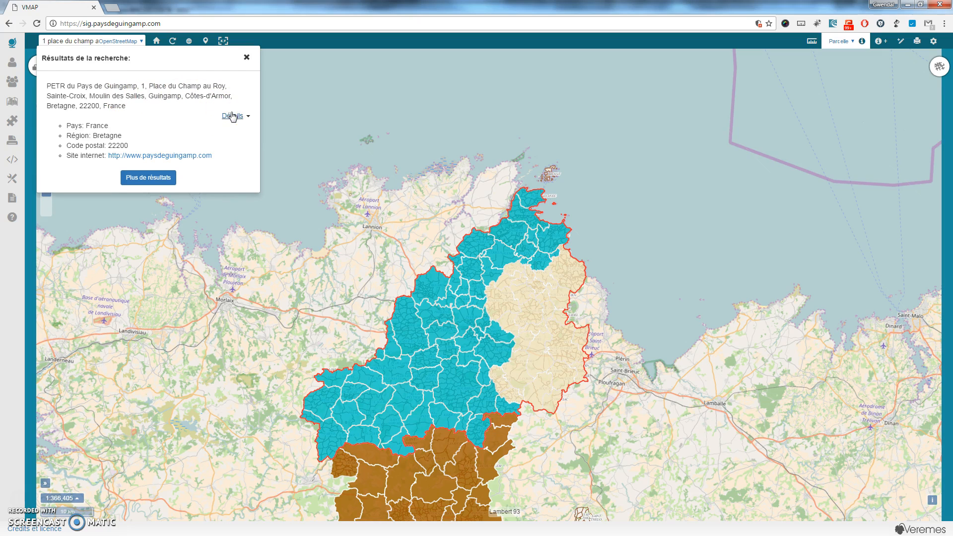
click(149, 182)
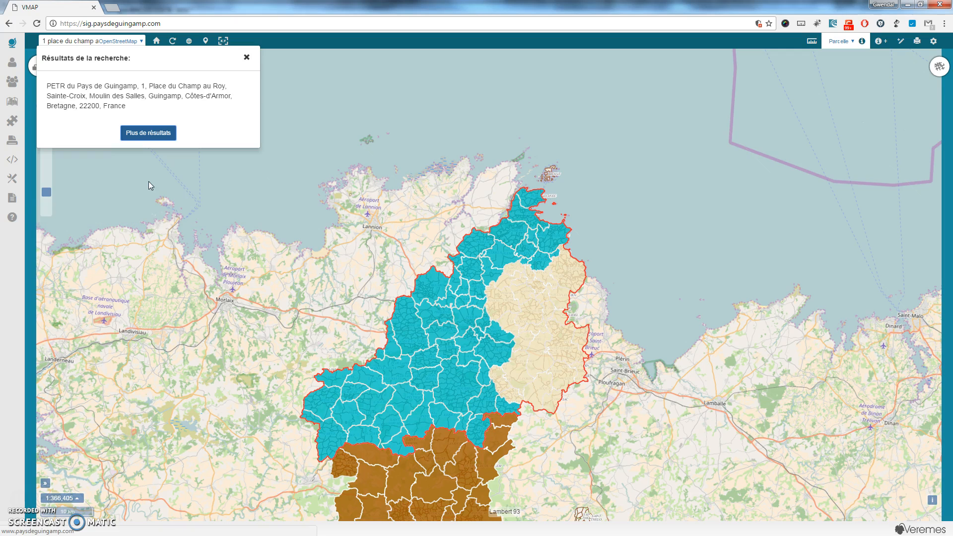
click(117, 94)
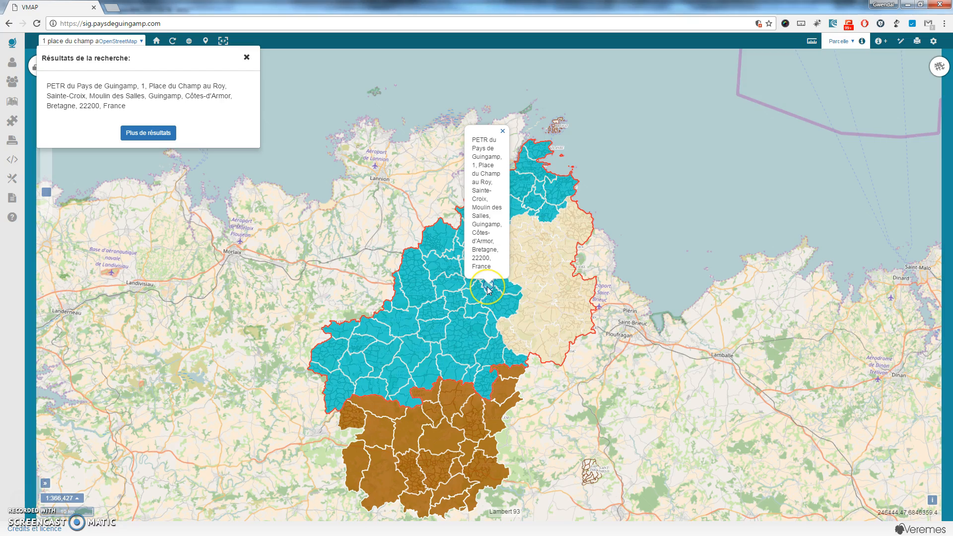
Zoom into the parcels around the Place du Champ au Roy marker, closing the results panel and popup.
scroll(487, 288, up, 4)
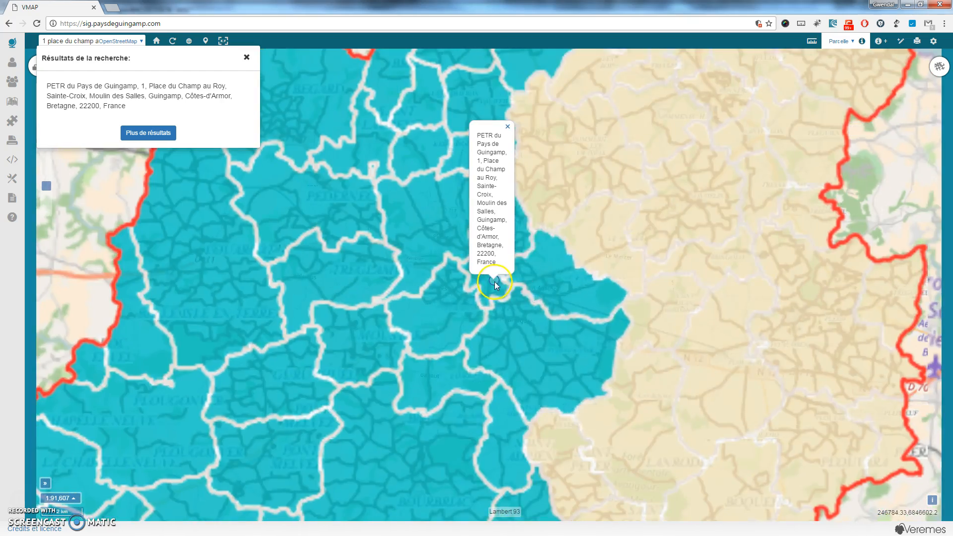
scroll(494, 281, up, 4)
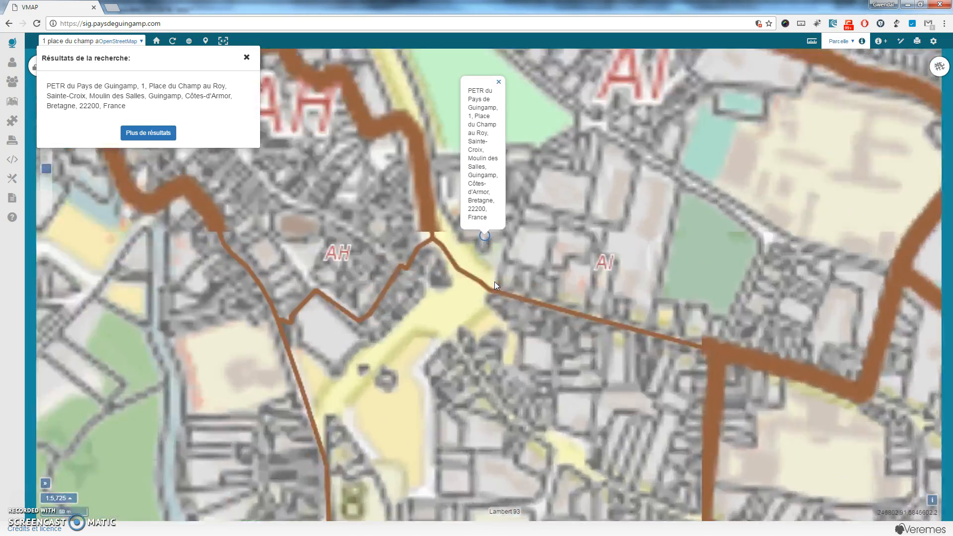
drag(492, 237, 444, 281)
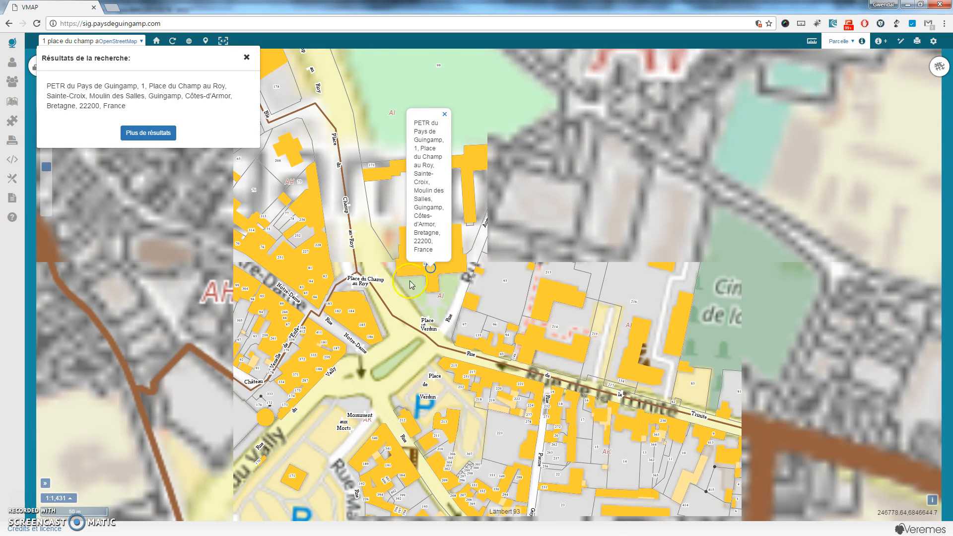
click(250, 60)
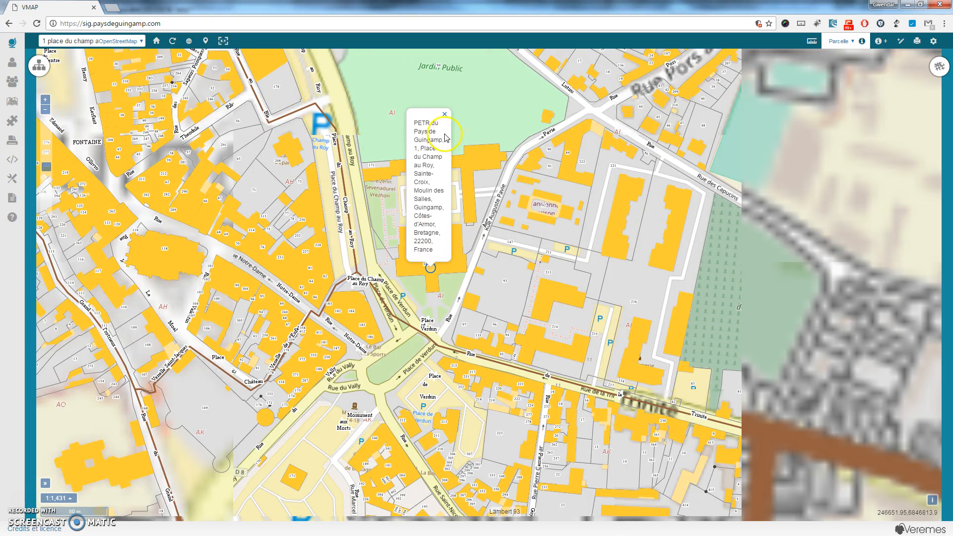
click(446, 115)
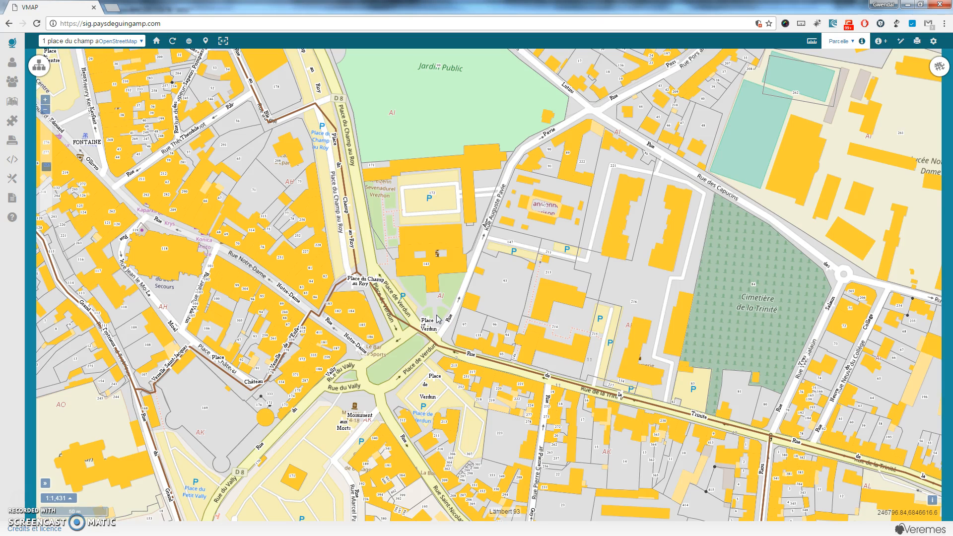
scroll(432, 307, down, 1)
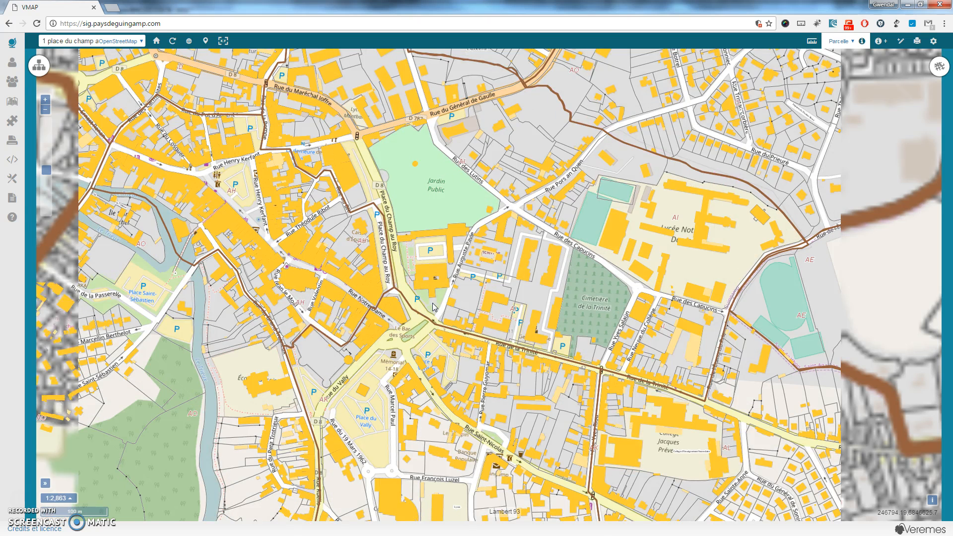
click(427, 312)
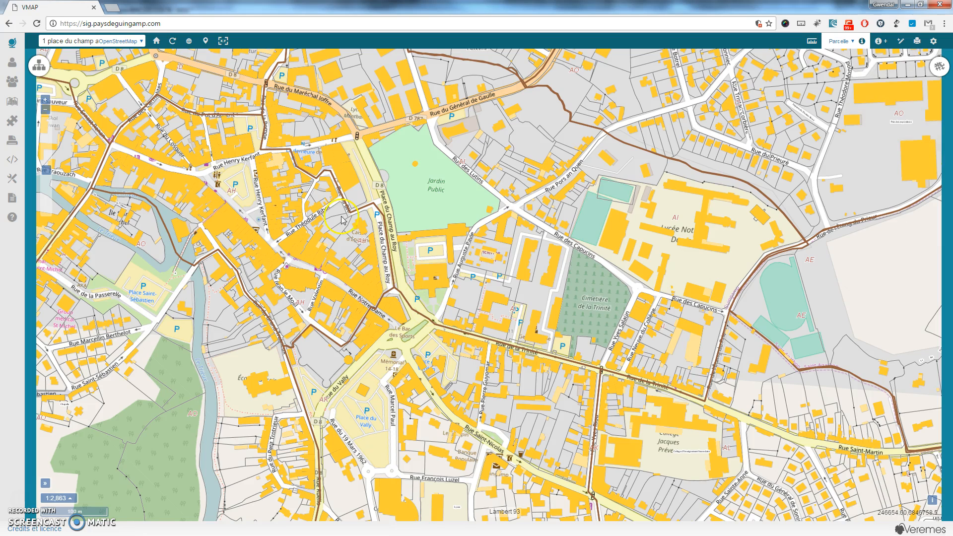
click(127, 58)
Reopen and close the search results, then show the list of search sources.
click(60, 41)
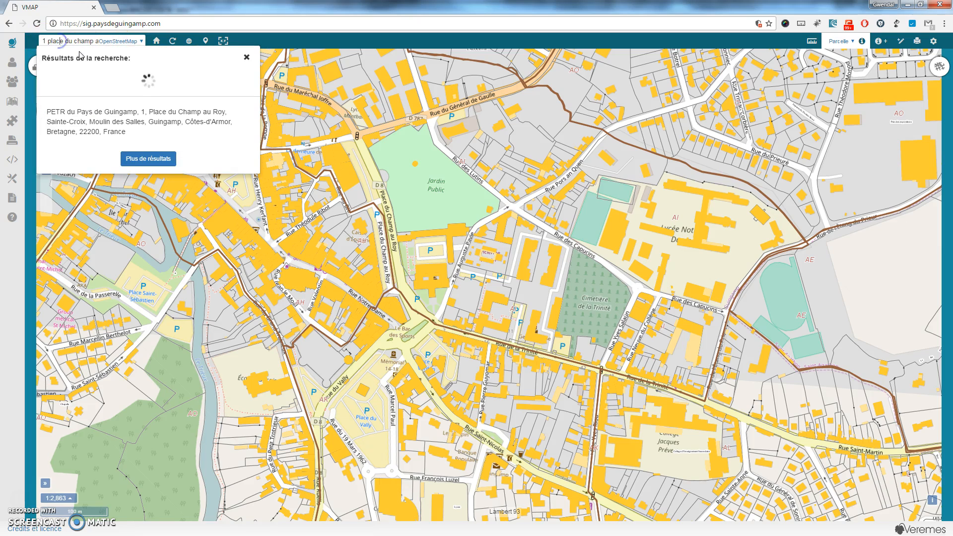
click(246, 57)
click(142, 43)
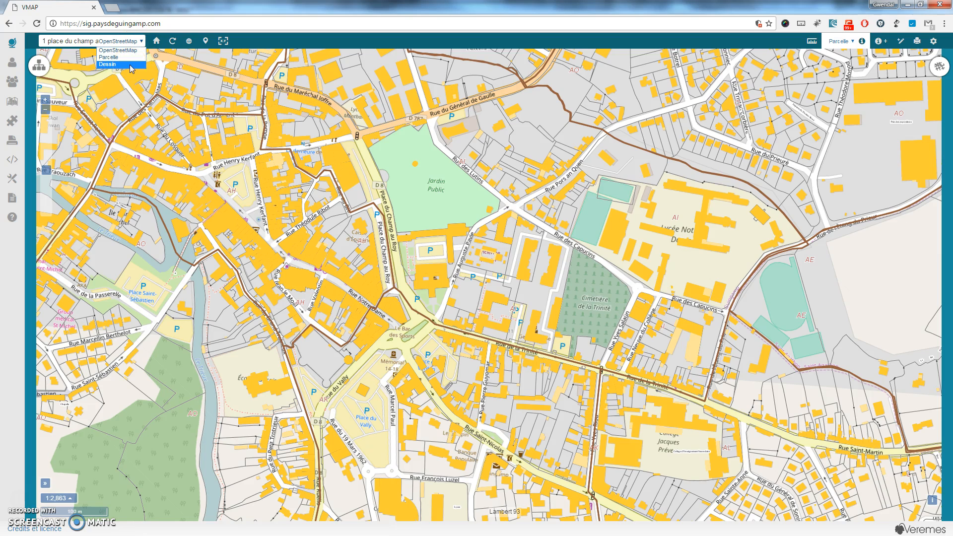
Recentre on the default territory, refresh layers, zoom out to full extent, then back in on Brittany.
click(155, 45)
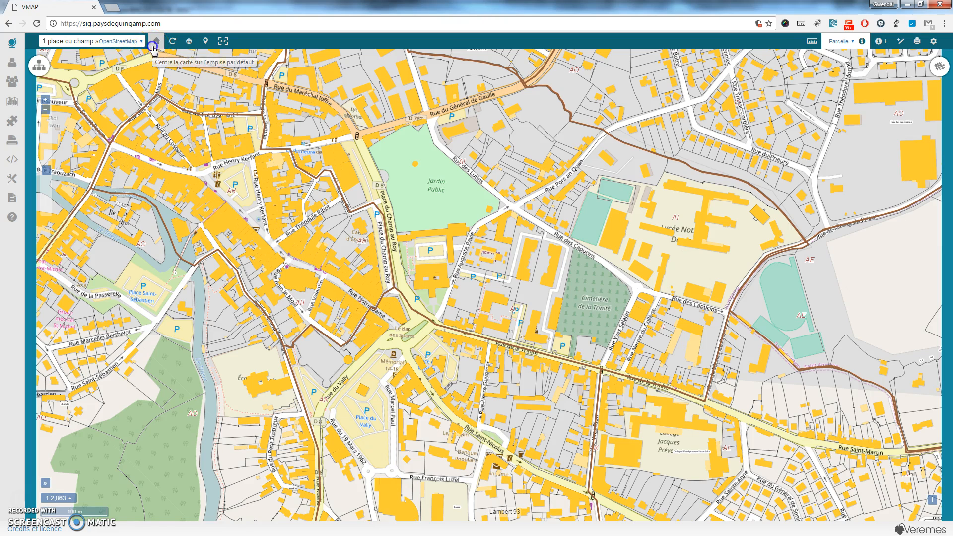
click(173, 44)
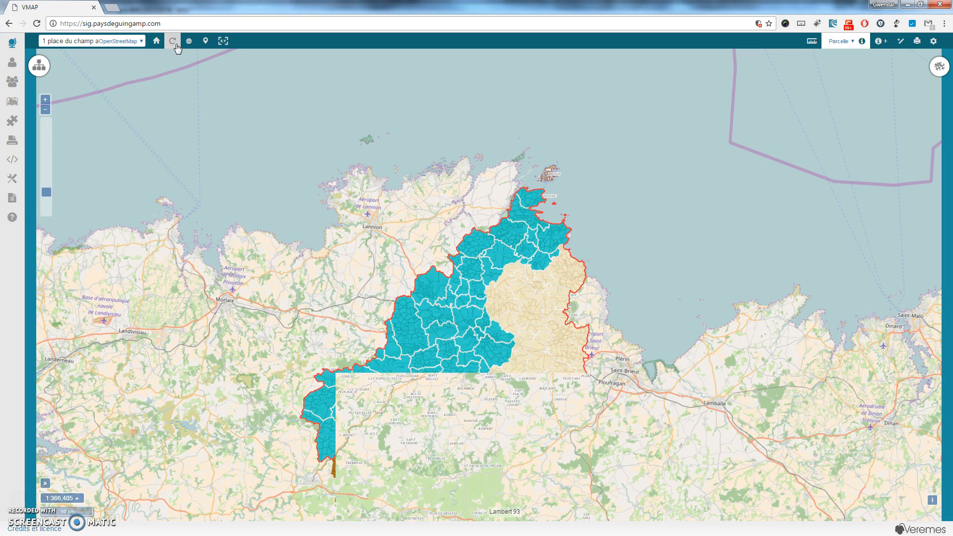
click(192, 44)
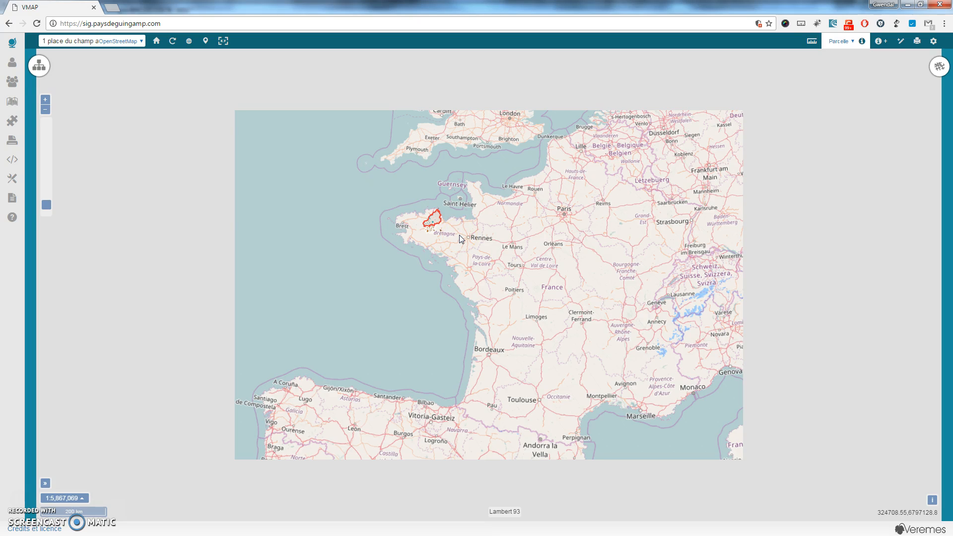
double_click(460, 235)
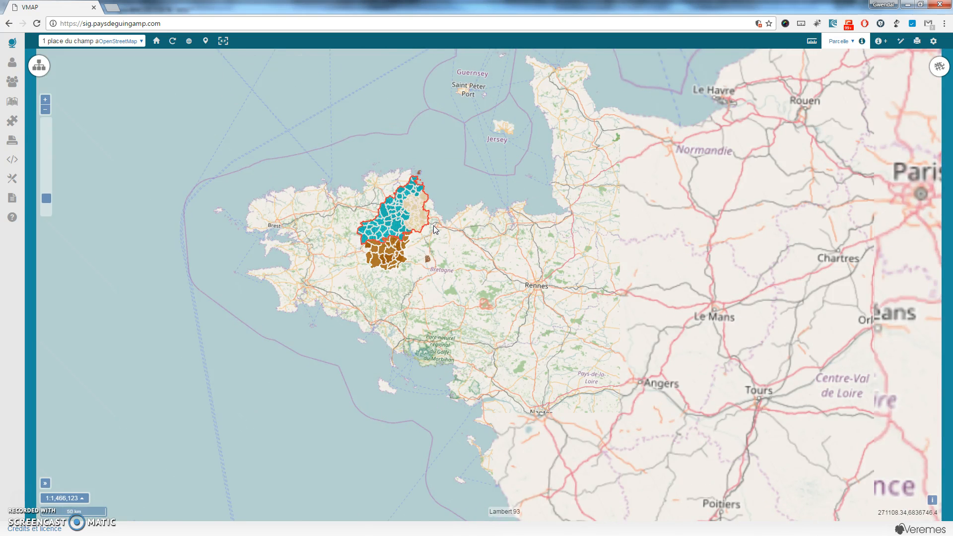
drag(42, 41, 175, 40)
Search 'rennes', show the first result, and zoom to 1:716 over Parc du Thabor with panels closed.
text(rennes)
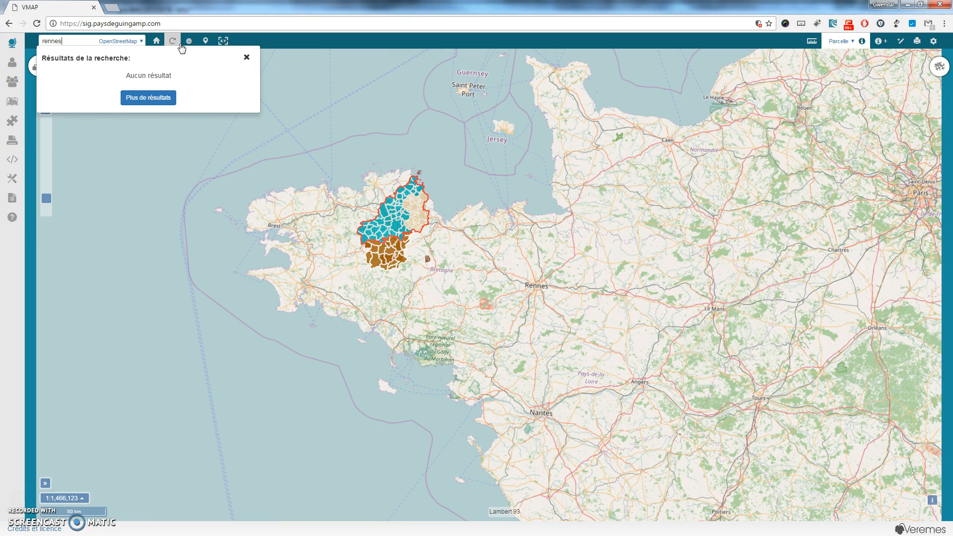
click(166, 87)
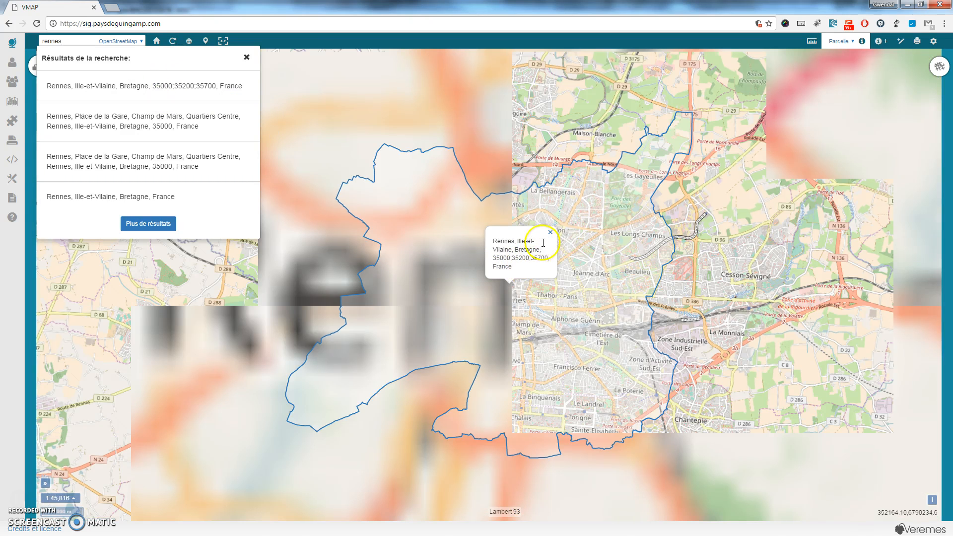
click(540, 289)
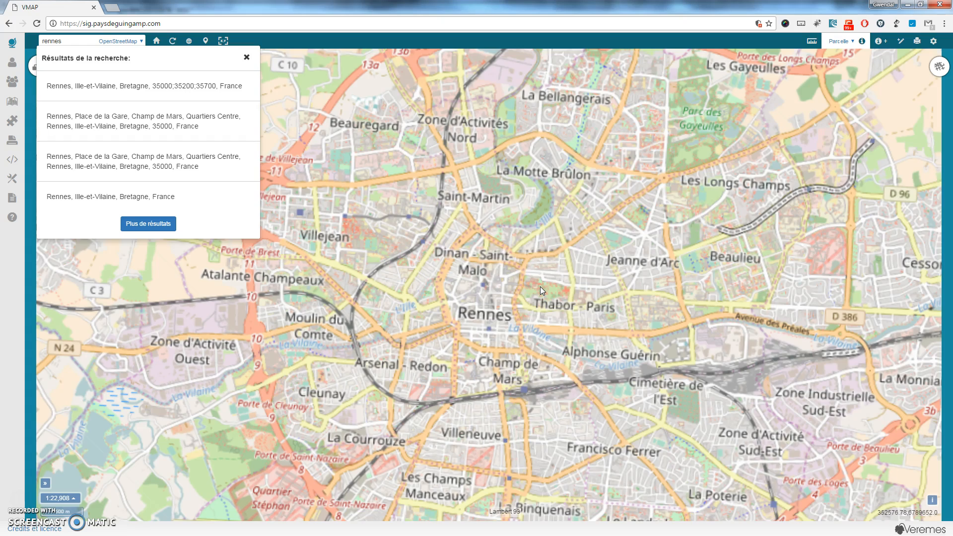
scroll(539, 288, up, 3)
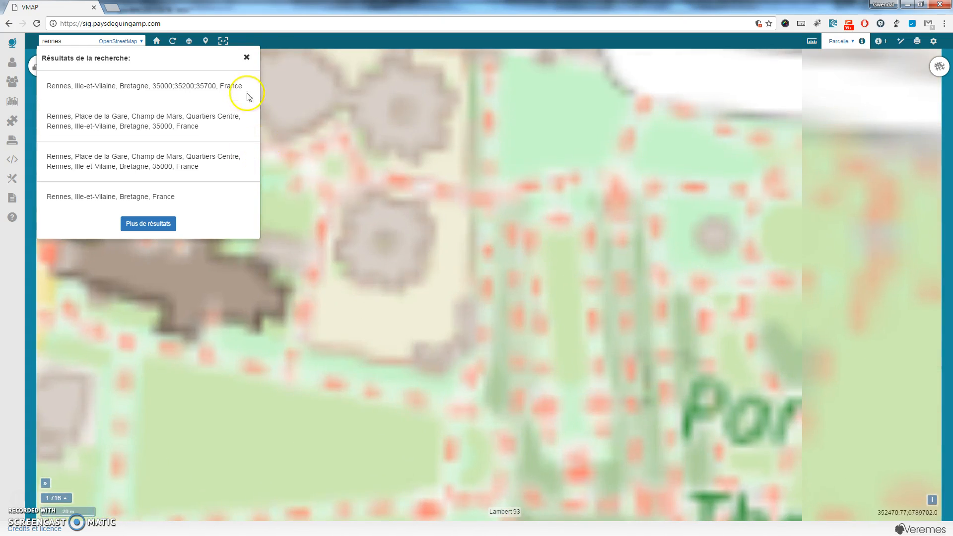
click(272, 90)
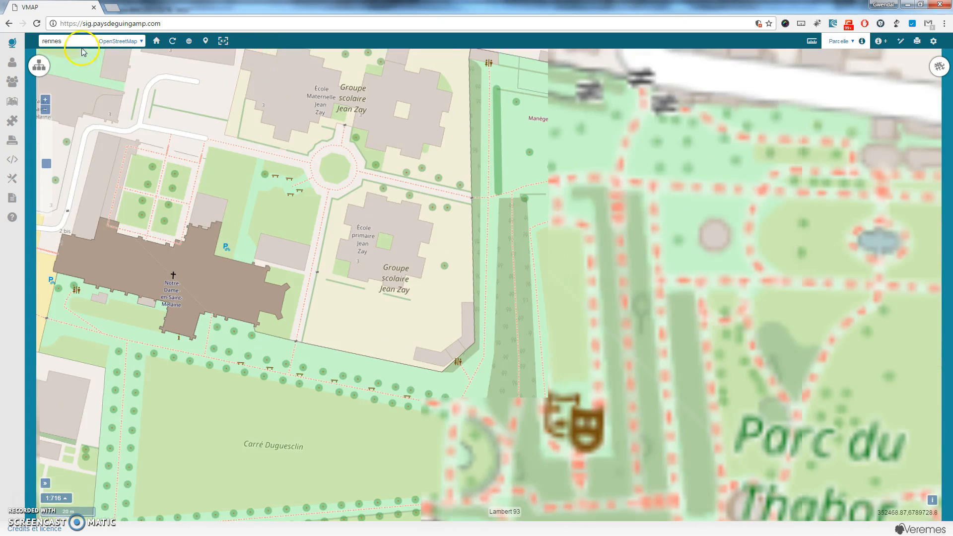
double_click(58, 39)
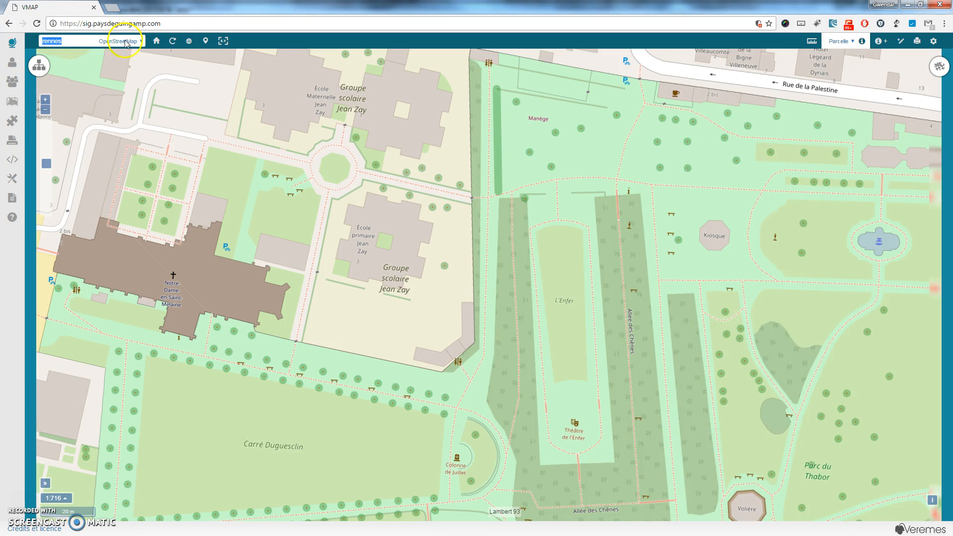
Centre the map on the current location after allowing browser access, then close the 'Vous êtes ici' popup.
click(206, 42)
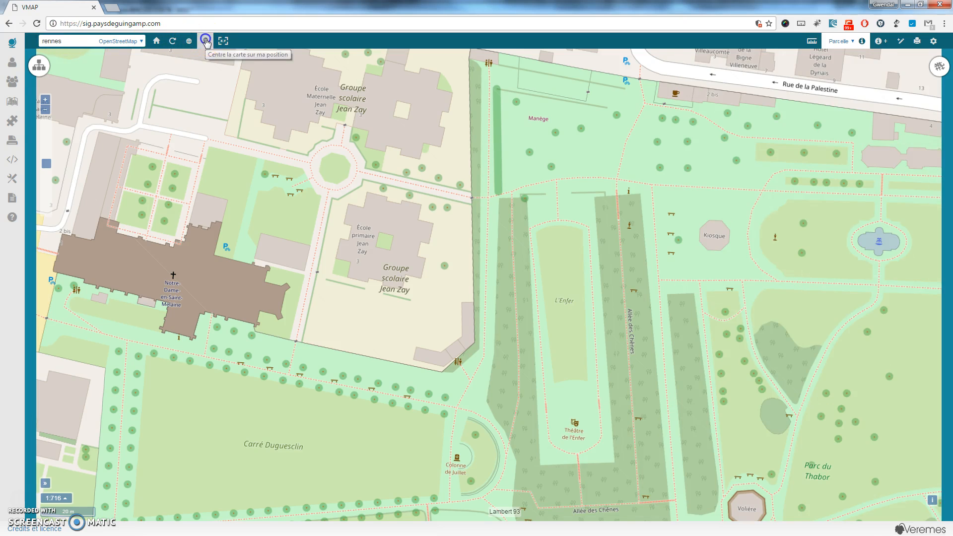
click(153, 77)
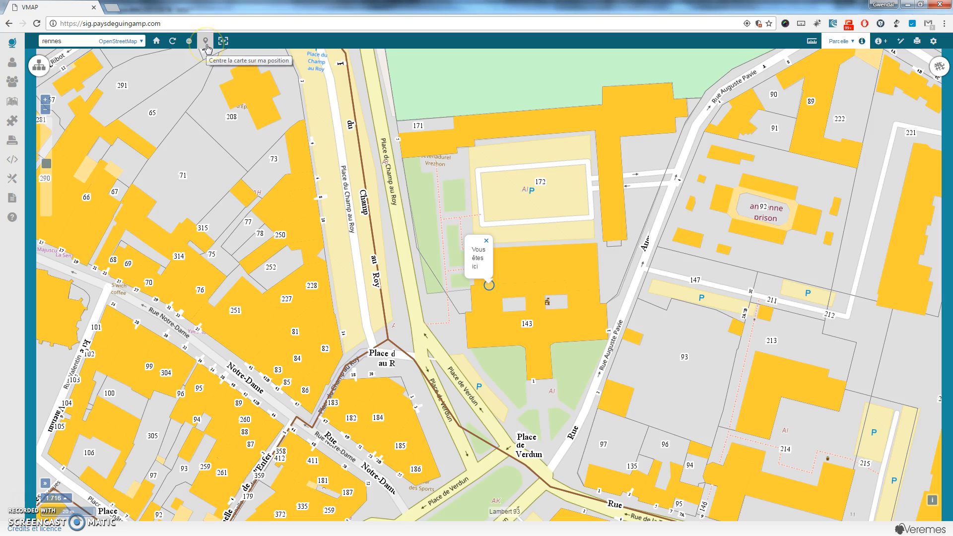
click(420, 127)
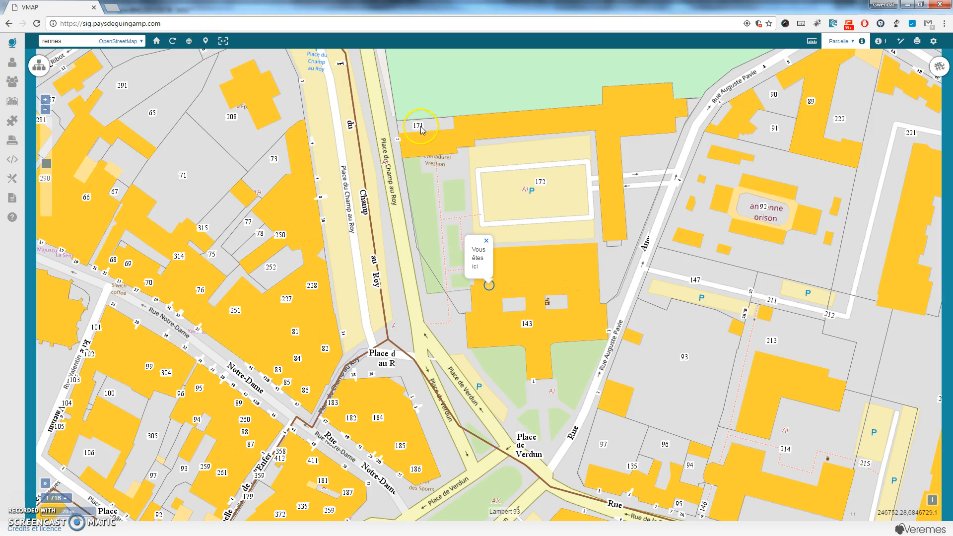
click(486, 241)
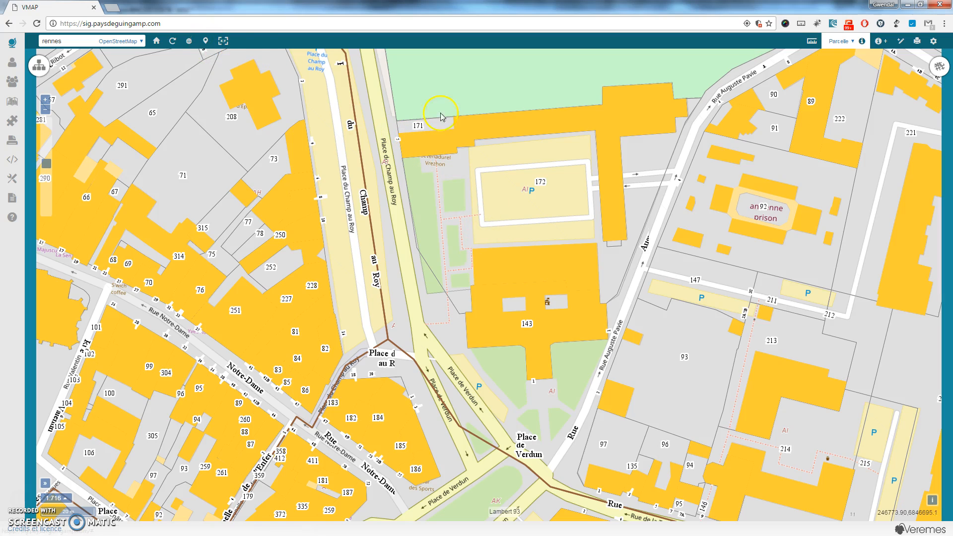
click(222, 46)
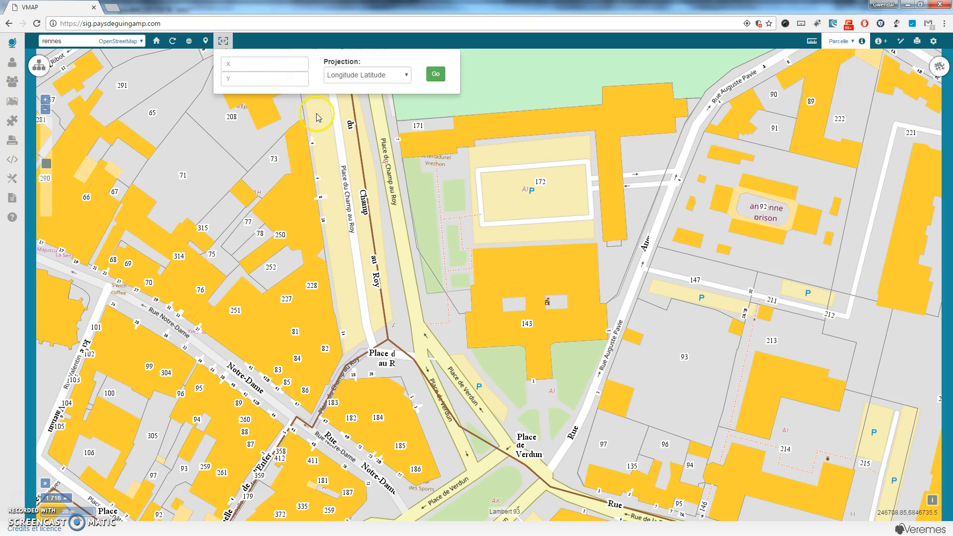
click(286, 68)
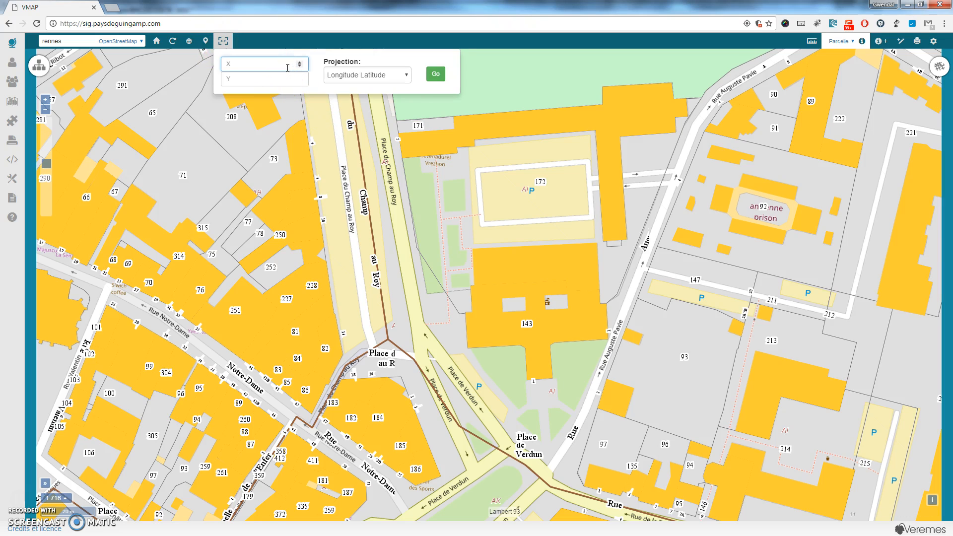
click(386, 76)
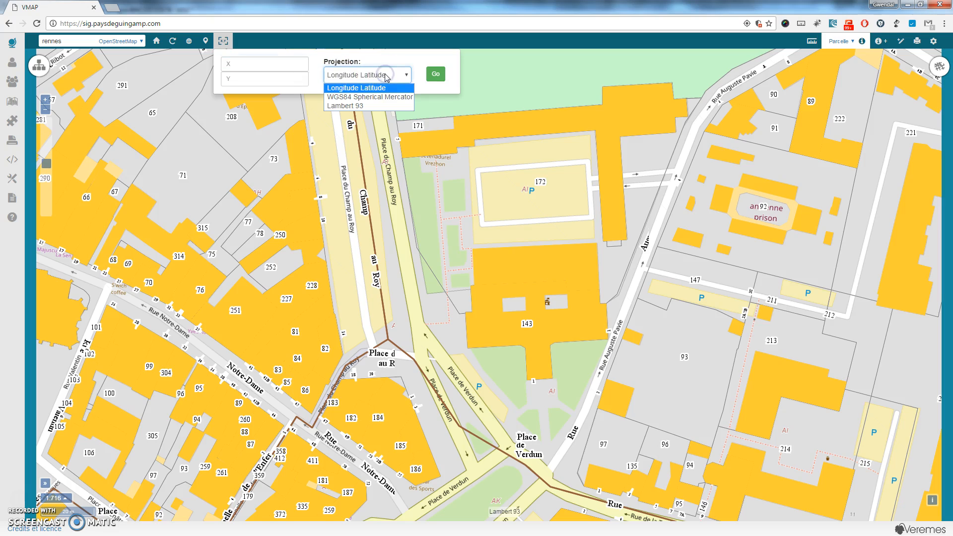
click(365, 106)
click(364, 76)
click(370, 97)
click(223, 40)
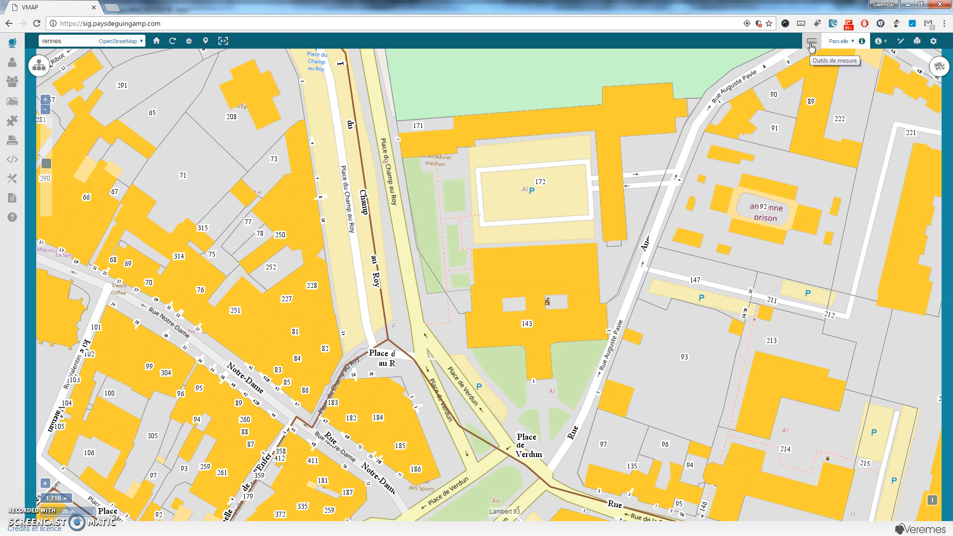
Choose the Polygone measuring tool and measure a 949.26 m² area around parcel 71.
click(811, 44)
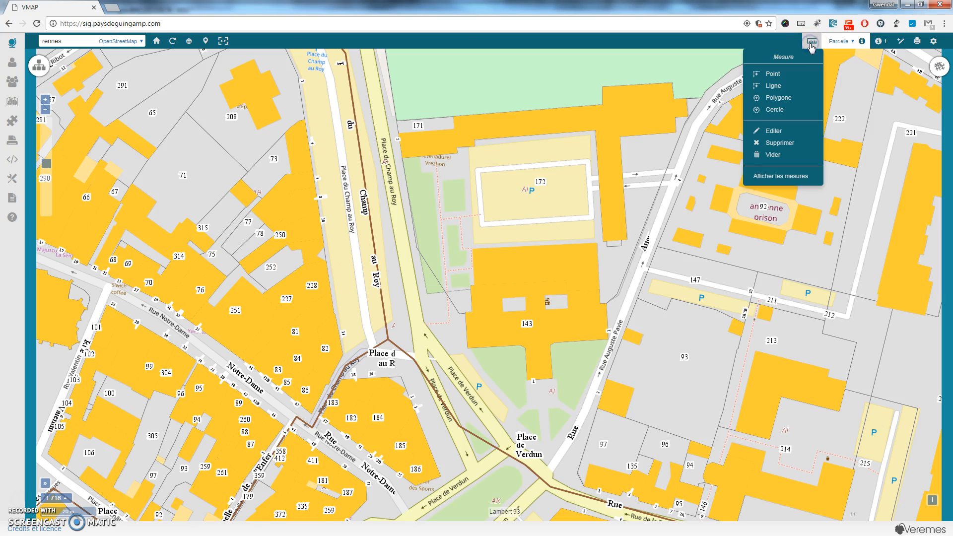
click(795, 75)
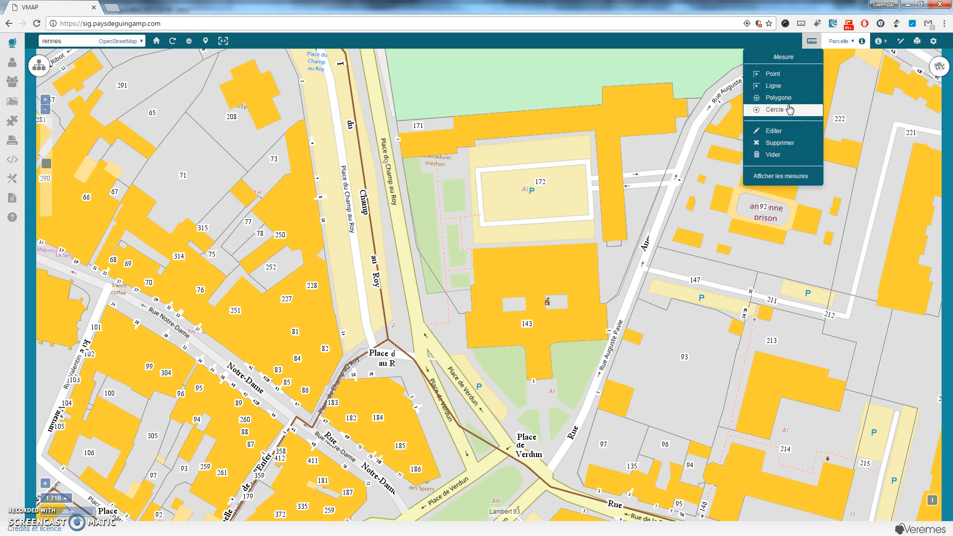
click(791, 101)
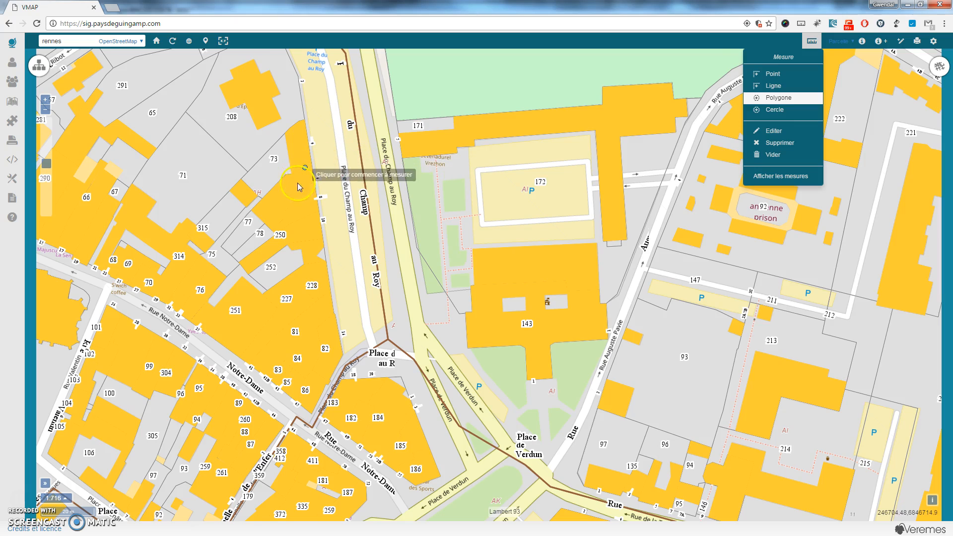
click(187, 114)
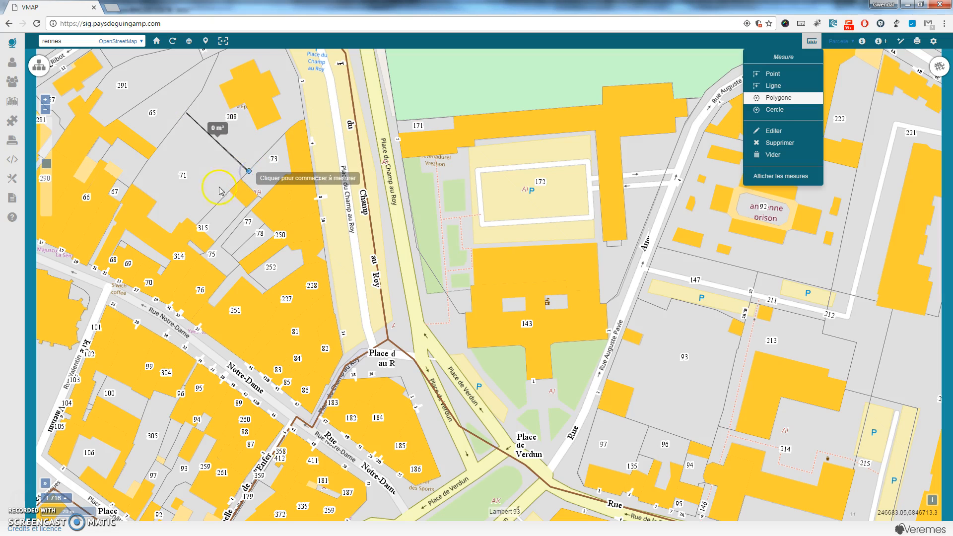
click(194, 226)
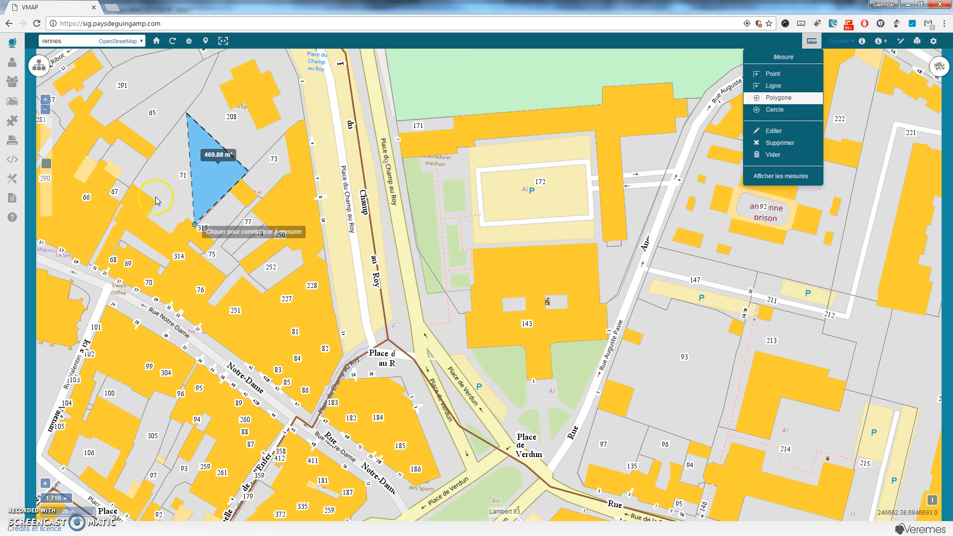
click(133, 183)
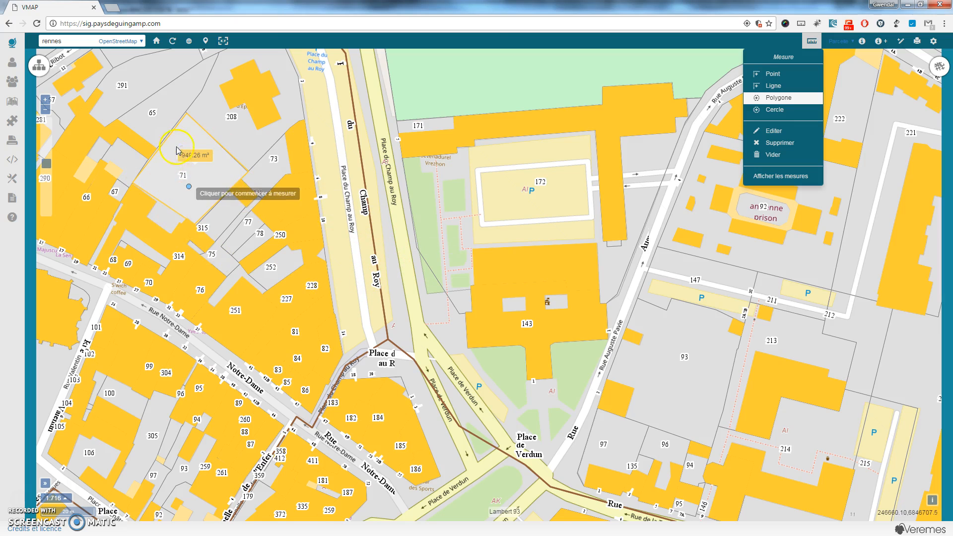
Measure a 406.65 m² patch of the green space to the north.
click(426, 66)
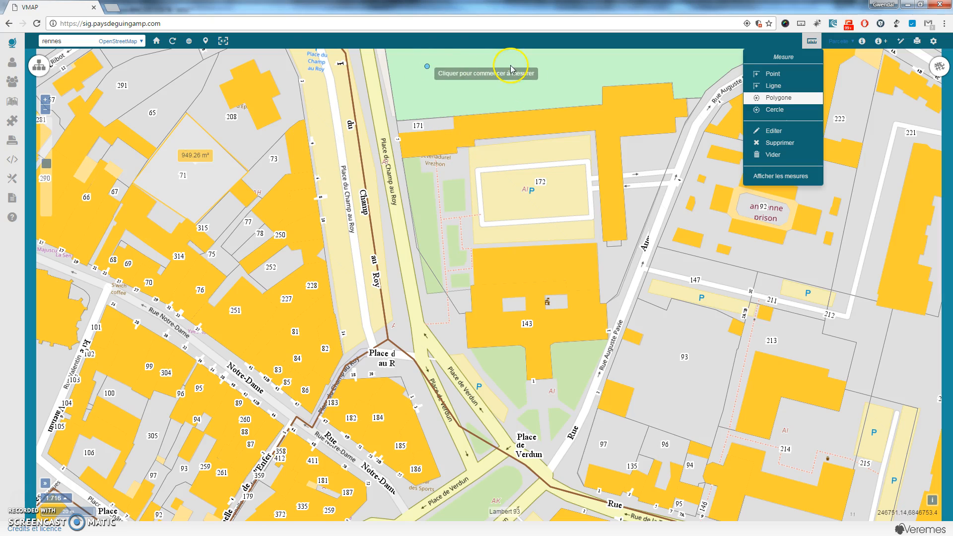
click(512, 95)
click(422, 100)
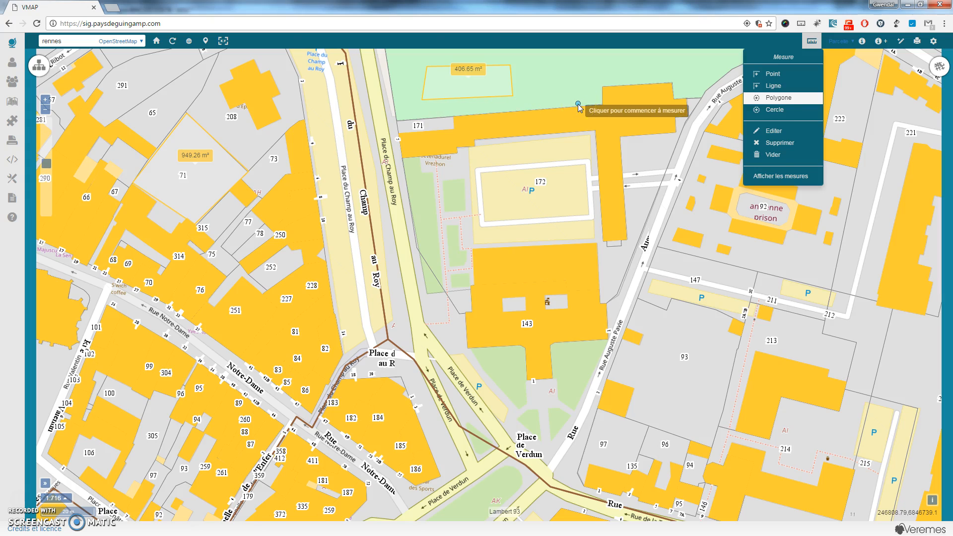
Edit the green-space polygon by dragging its corners until it reads 460.5 m².
click(776, 132)
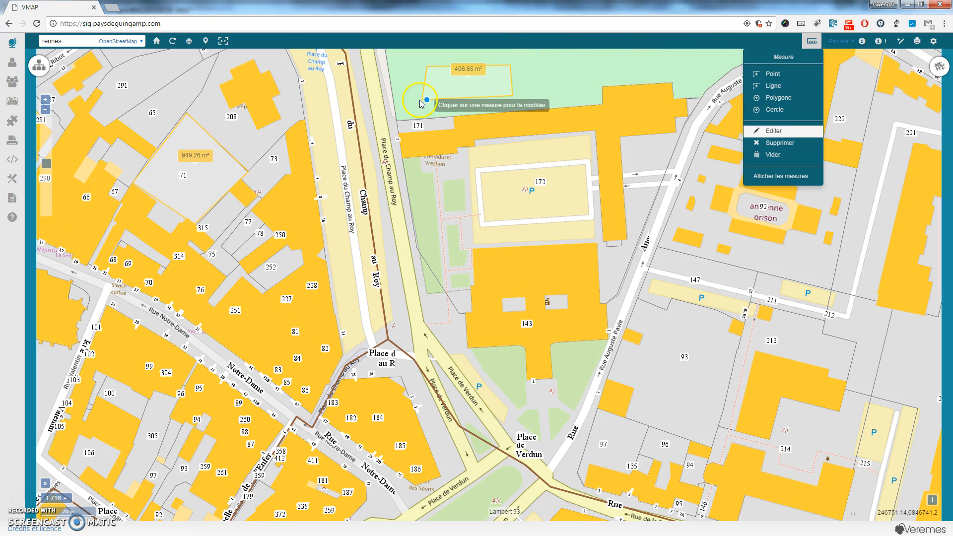
drag(419, 127, 460, 120)
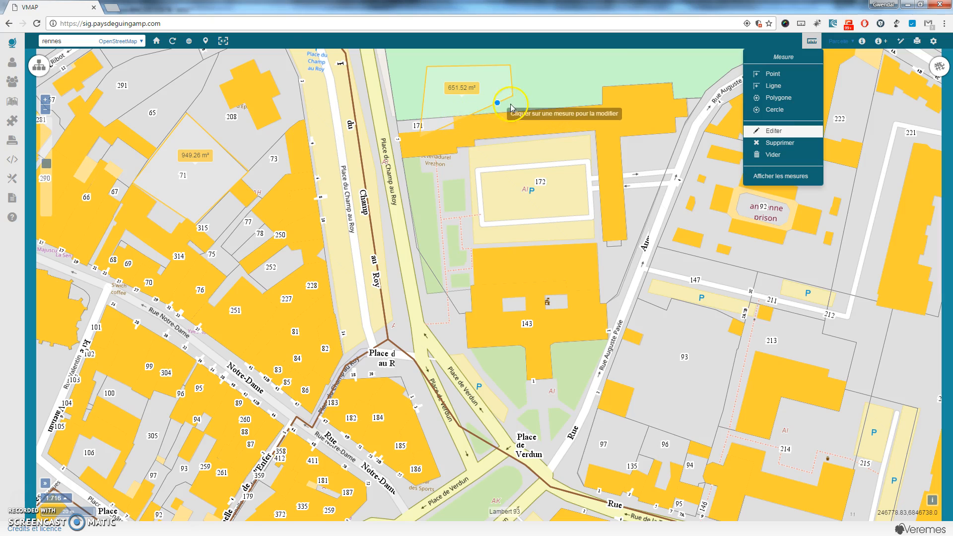
drag(512, 74, 544, 63)
drag(518, 95, 561, 77)
drag(432, 132, 429, 100)
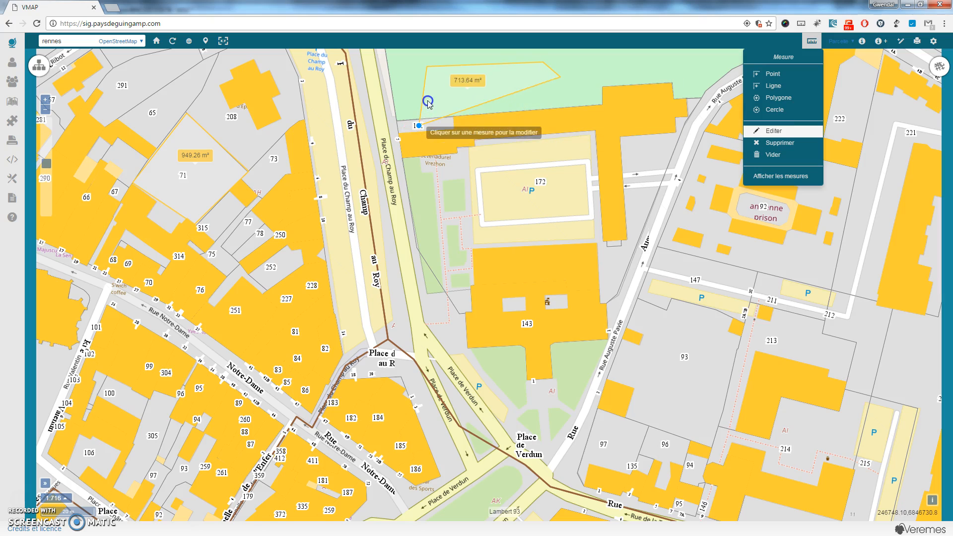
click(775, 88)
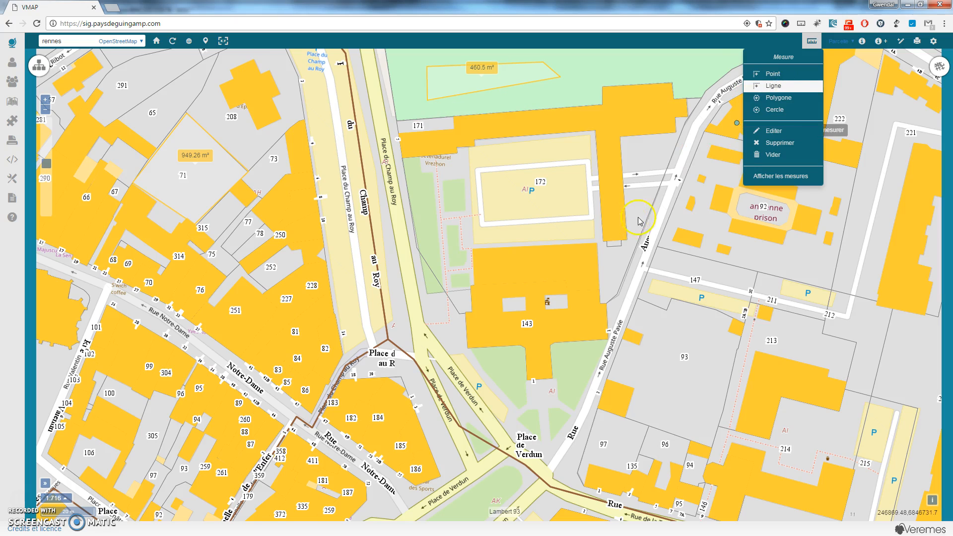
Measure a 145.04 m line along Rue Auguste Pavie to Place de Verdun.
click(695, 124)
click(647, 258)
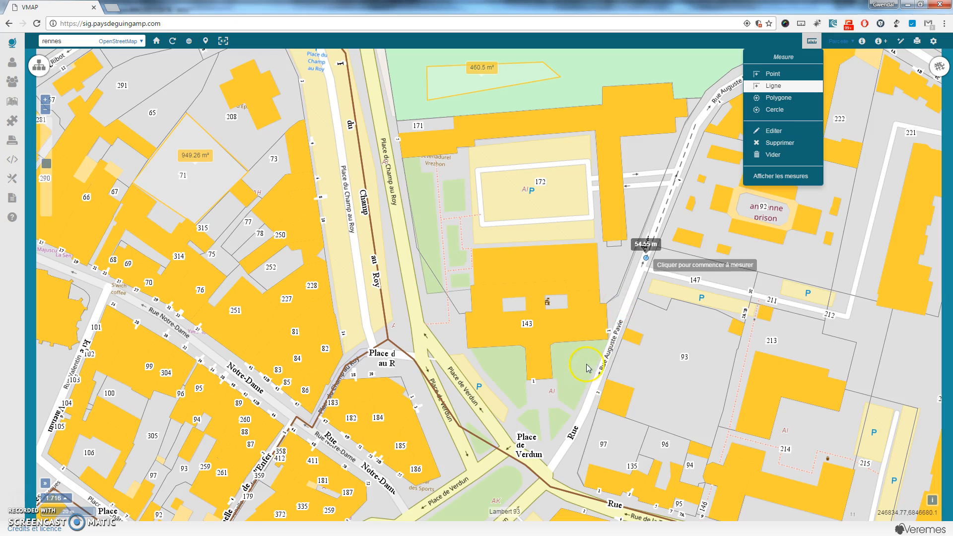
click(568, 431)
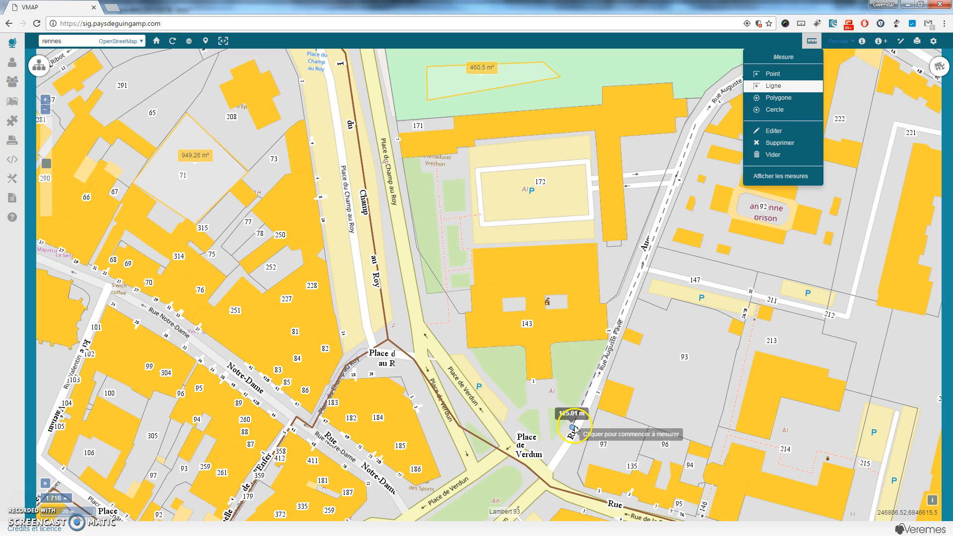
click(541, 472)
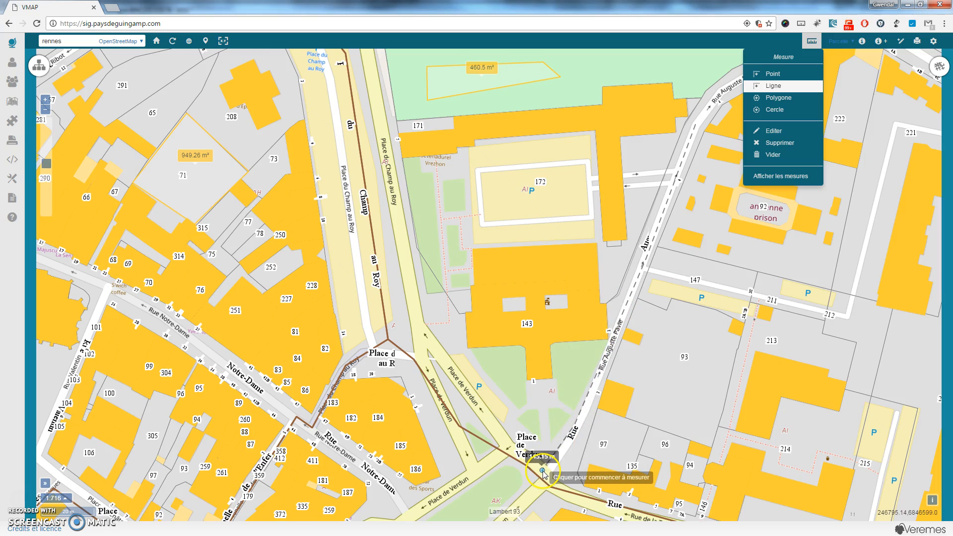
double_click(549, 469)
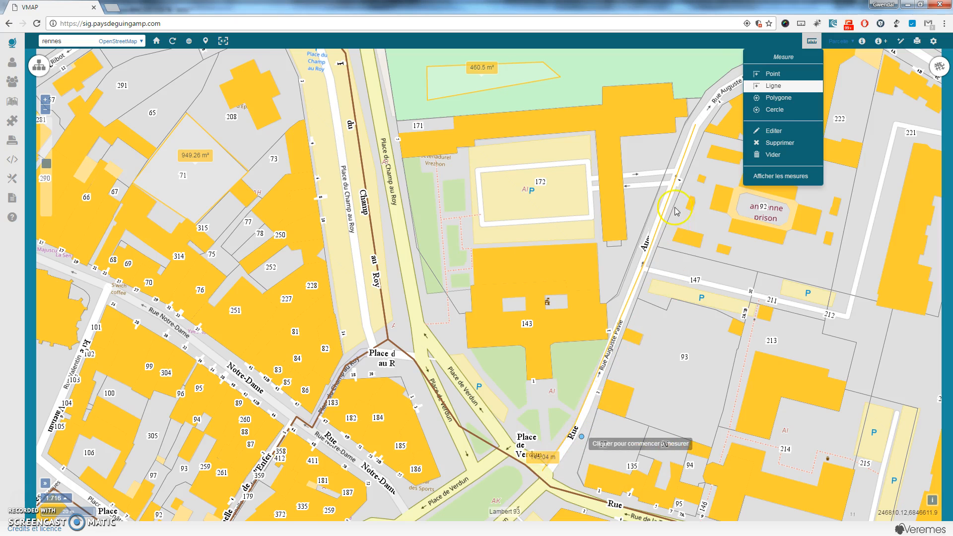
Delete the 460.5 m² and 949.26 m² polygons and clear all remaining measurements.
click(777, 143)
click(444, 99)
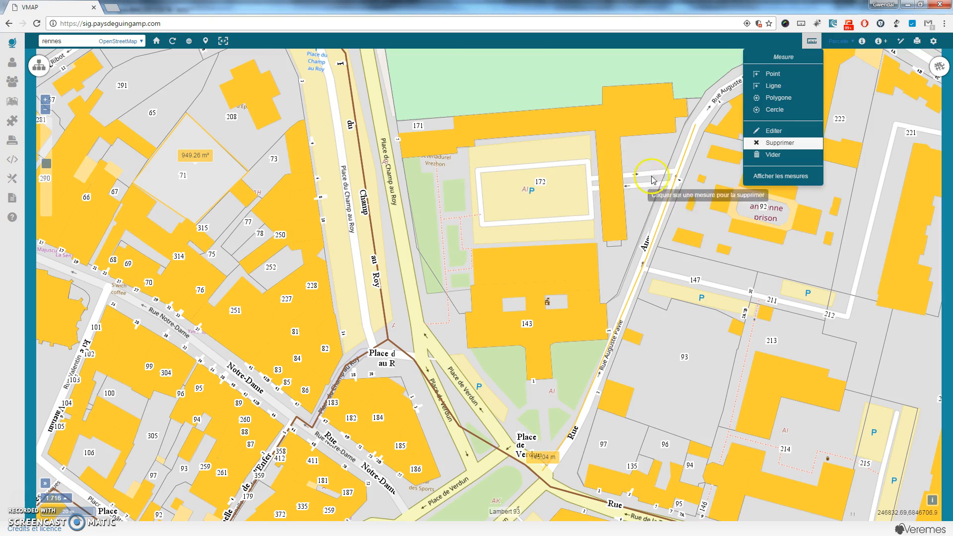
click(190, 134)
click(191, 122)
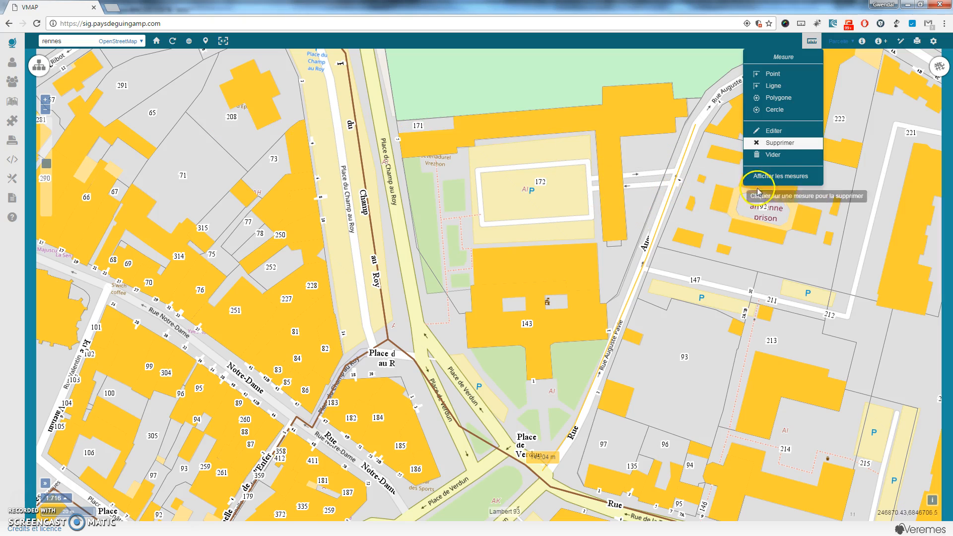
click(775, 156)
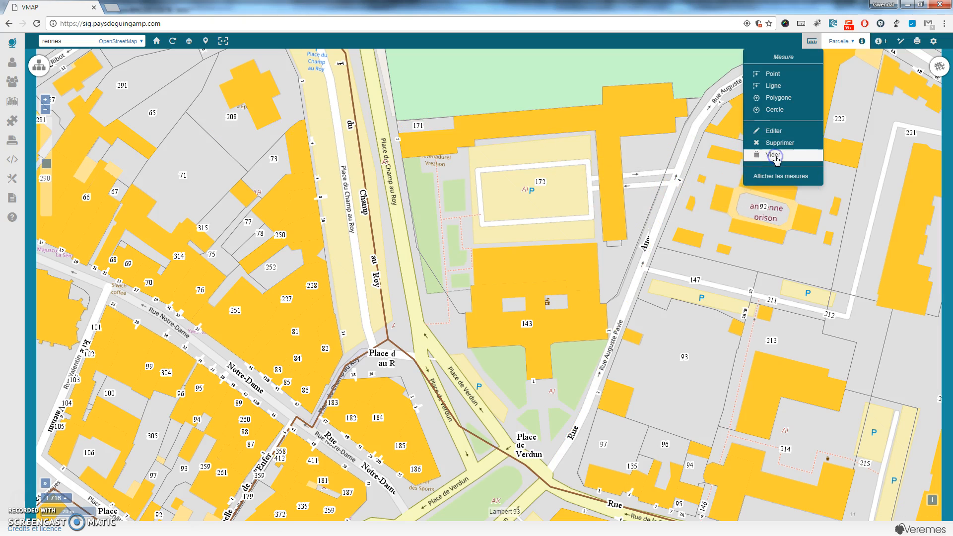
Draw measurement circles of radius 235.1796 m near parcel 93 and 379.7557 m.
click(774, 110)
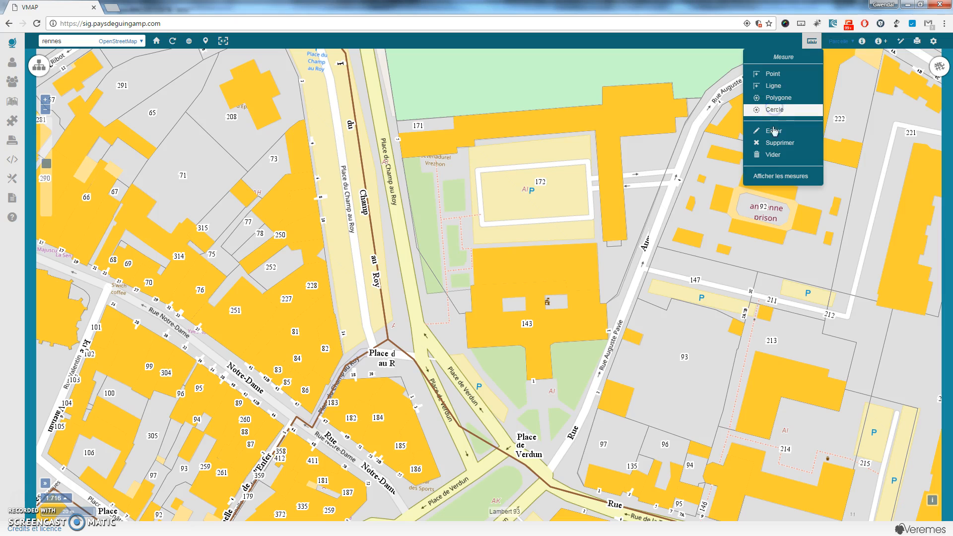
click(675, 377)
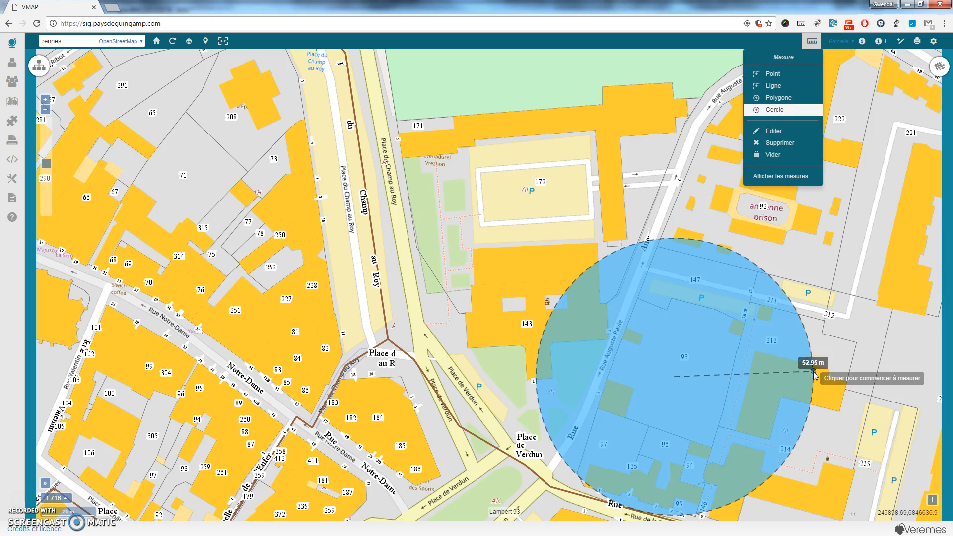
click(774, 386)
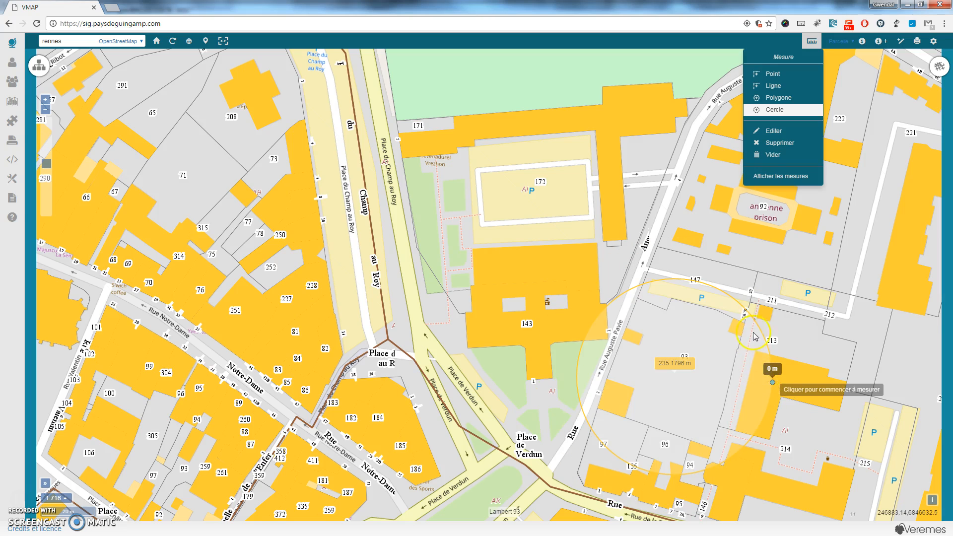
click(783, 219)
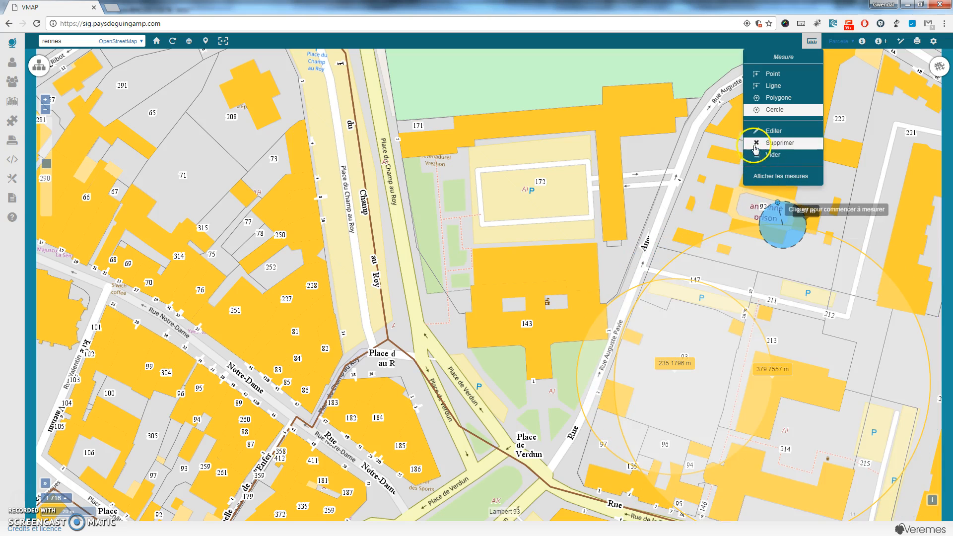
Measure a 358.35 m² polygon on the green space and show the list of all measurements.
click(780, 99)
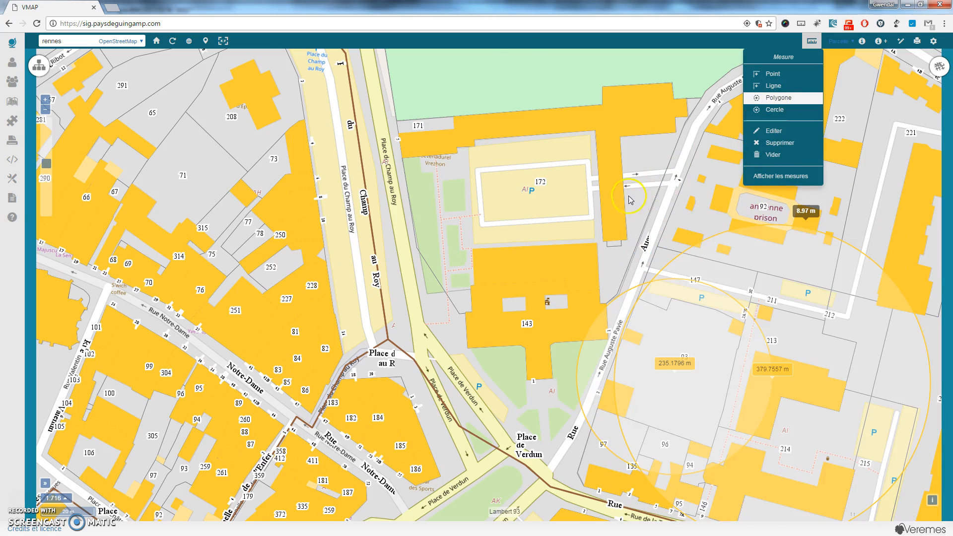
click(486, 68)
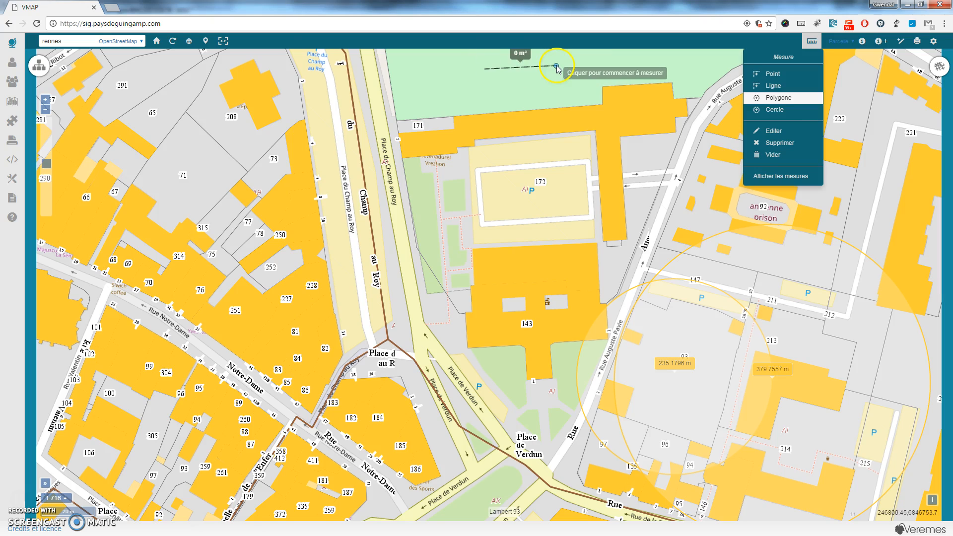
click(556, 64)
click(487, 103)
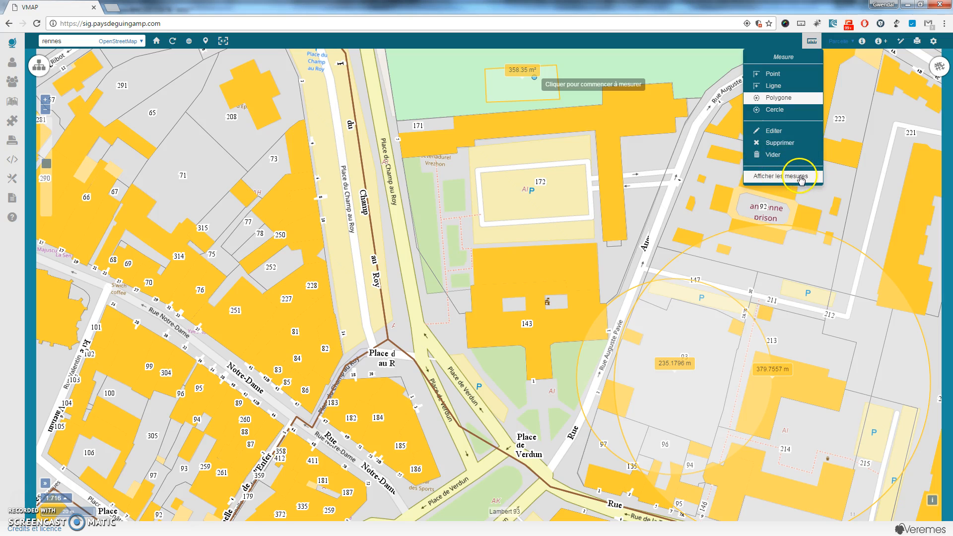
click(800, 178)
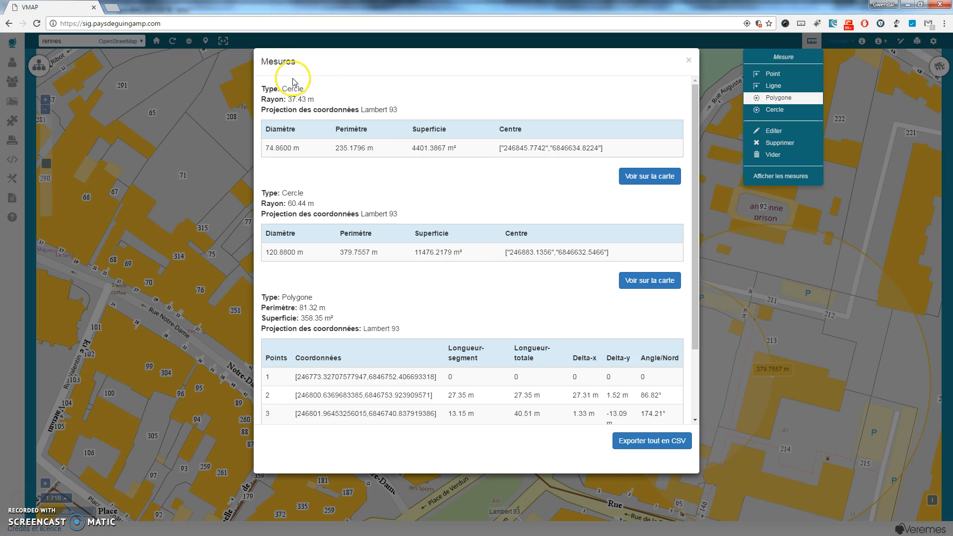
Export all measurements to Mesures (2).csv, review it in Excel, then close the list and Excel.
scroll(347, 293, down, 2)
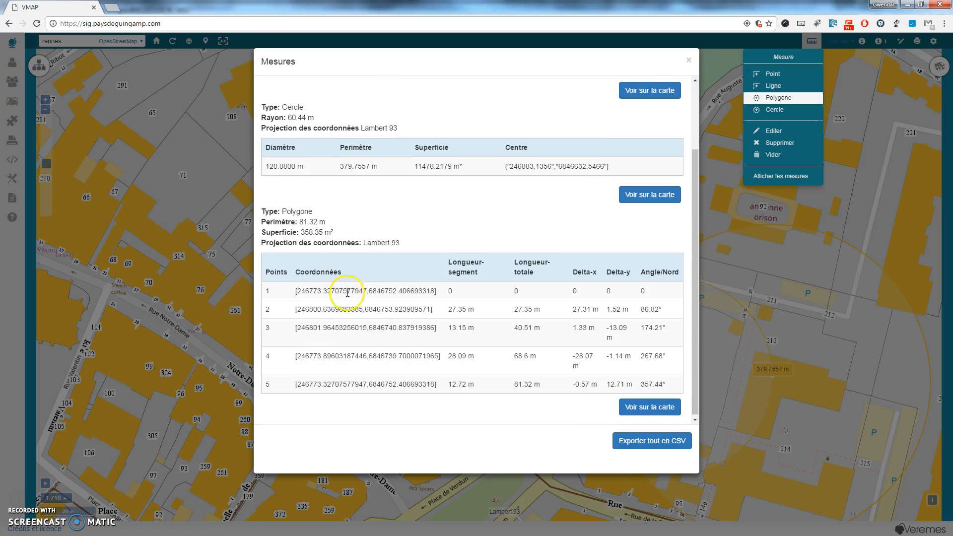
click(683, 452)
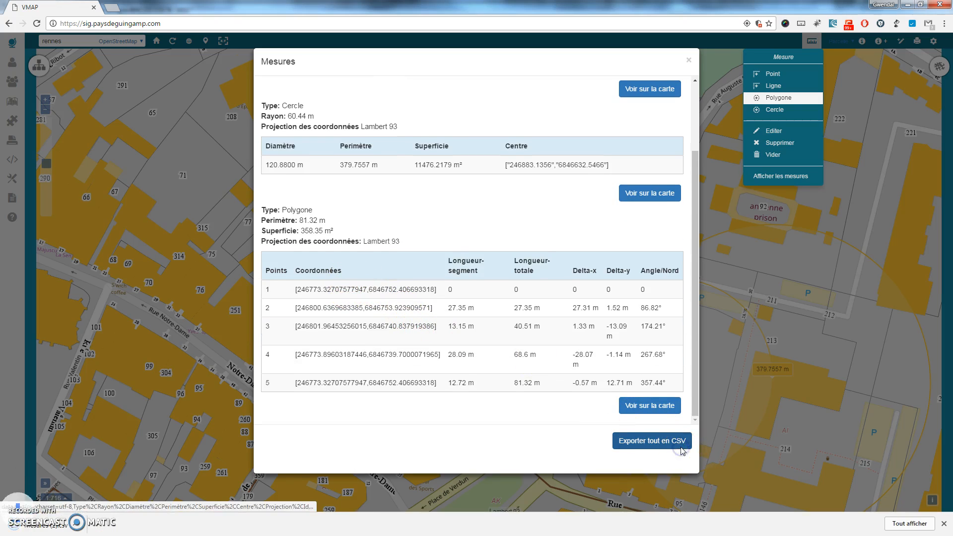
click(82, 529)
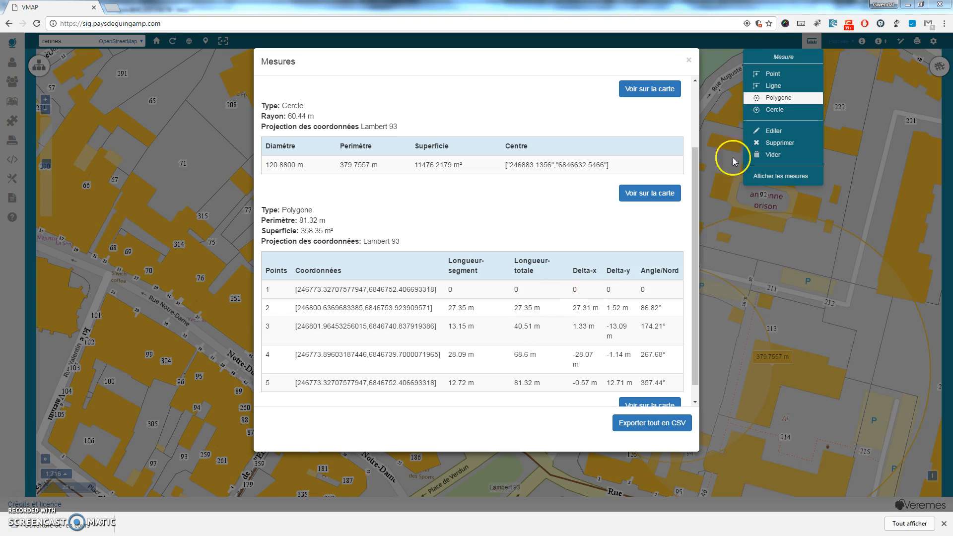
click(688, 61)
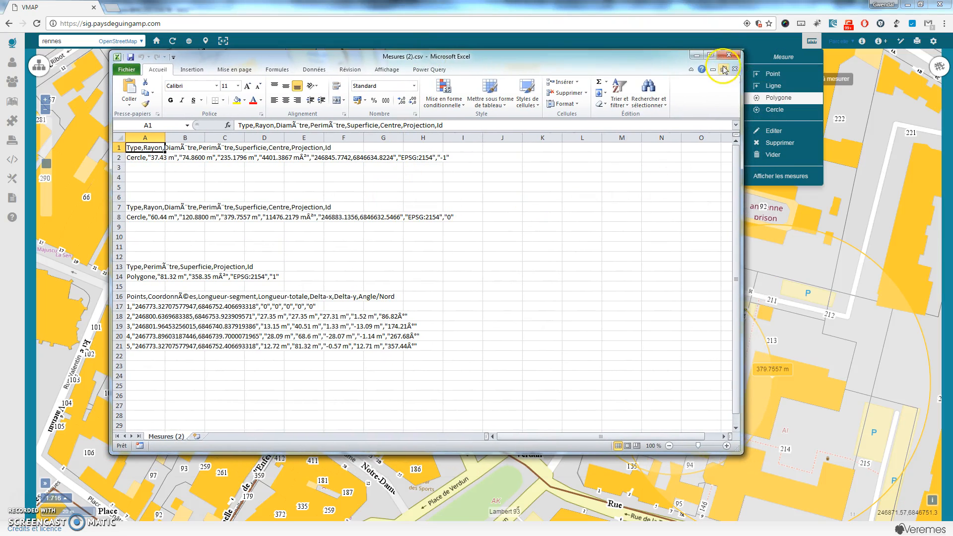
click(732, 55)
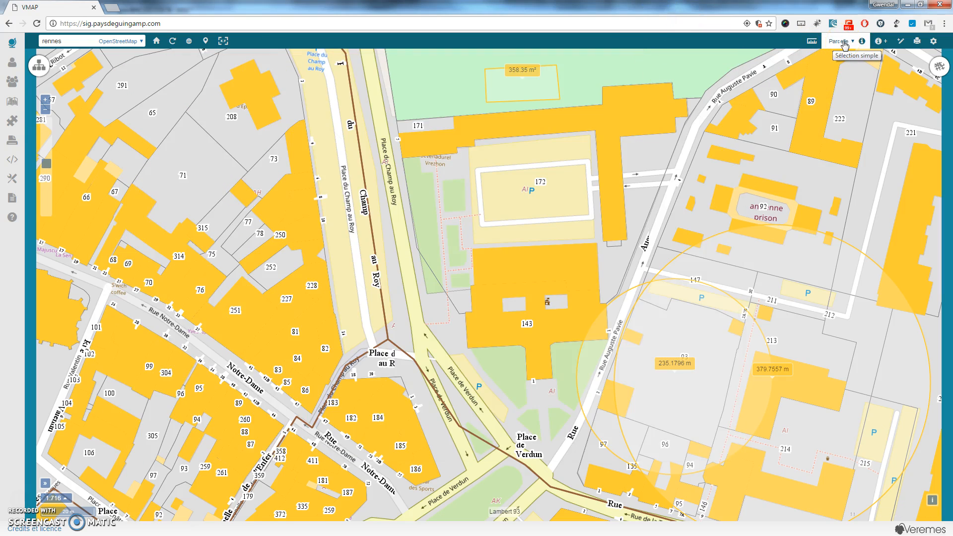
Empty all measurements with Mesure > Vider, keeping Parcelle as the query layer.
click(844, 43)
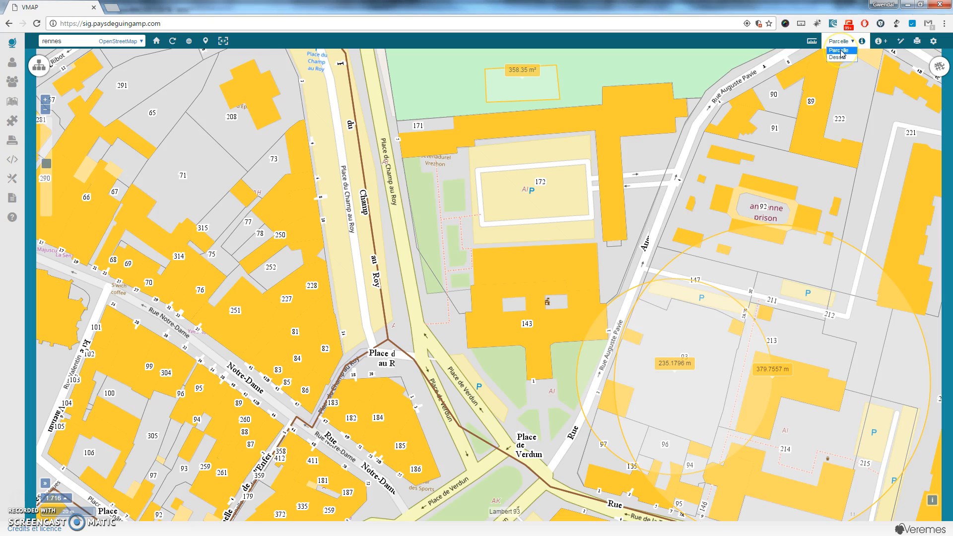
click(810, 102)
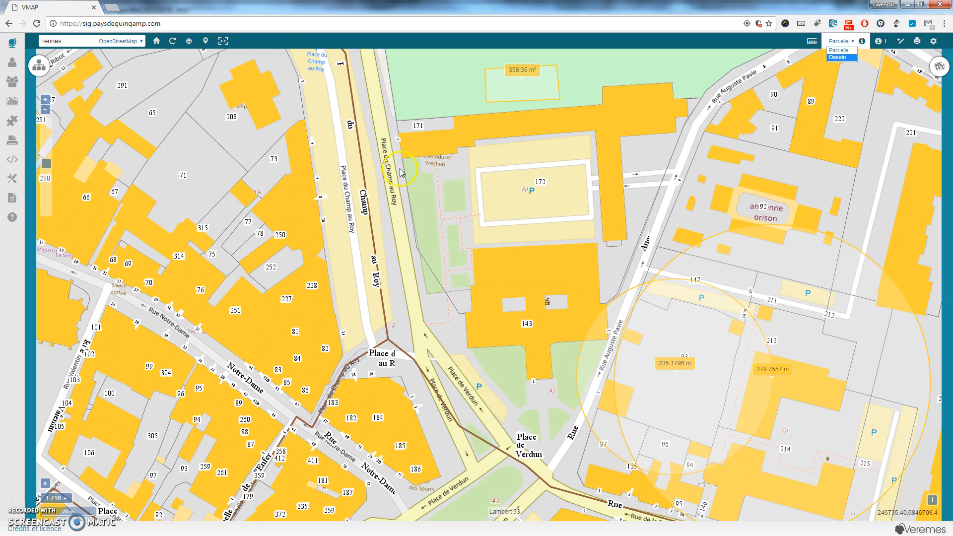
click(811, 40)
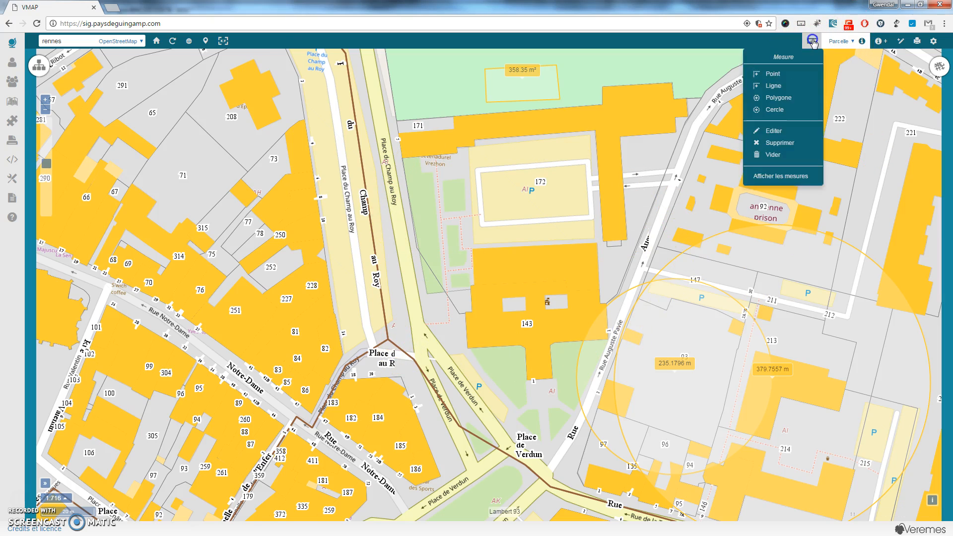
click(788, 155)
click(838, 43)
click(838, 50)
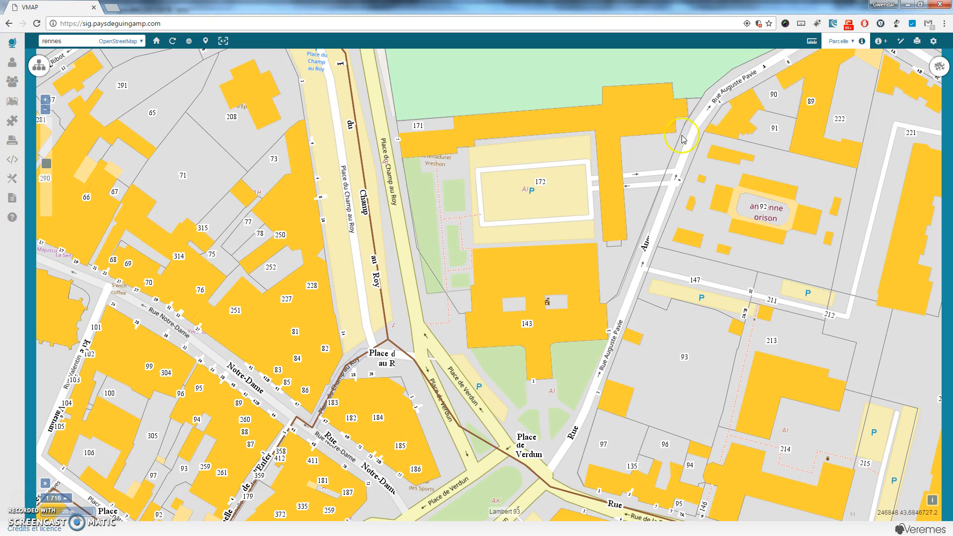
Show the information for parcels 208 and 227 (GUINGAMP AH227, 405 m²).
click(227, 135)
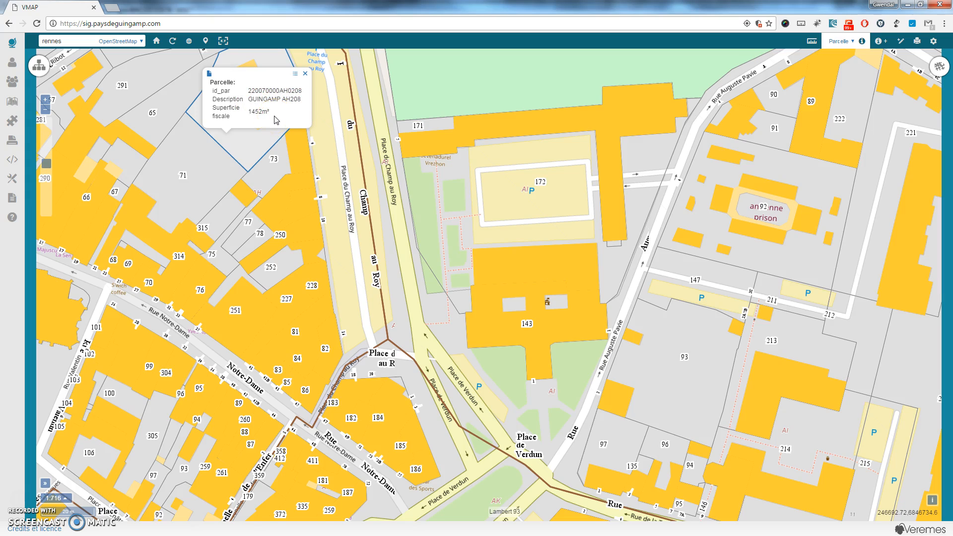
click(250, 195)
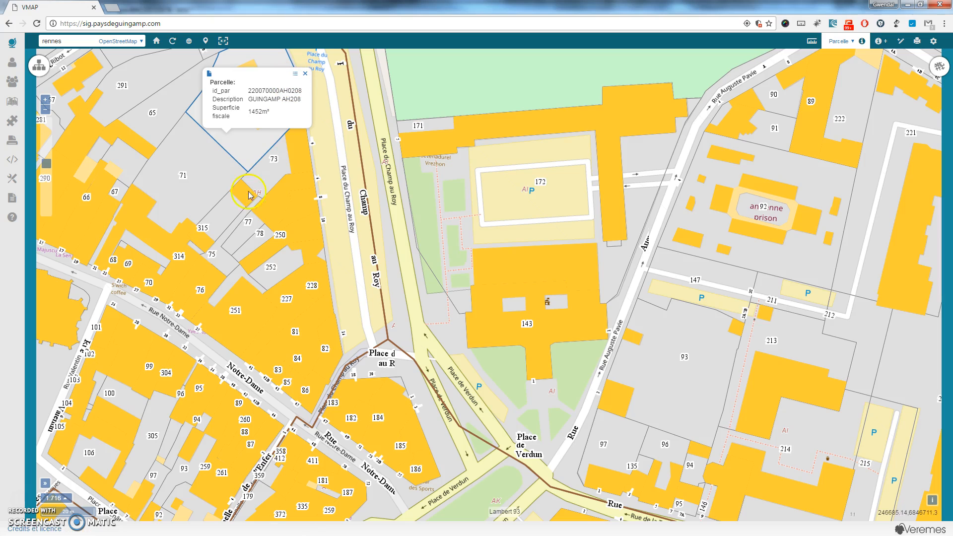
click(285, 272)
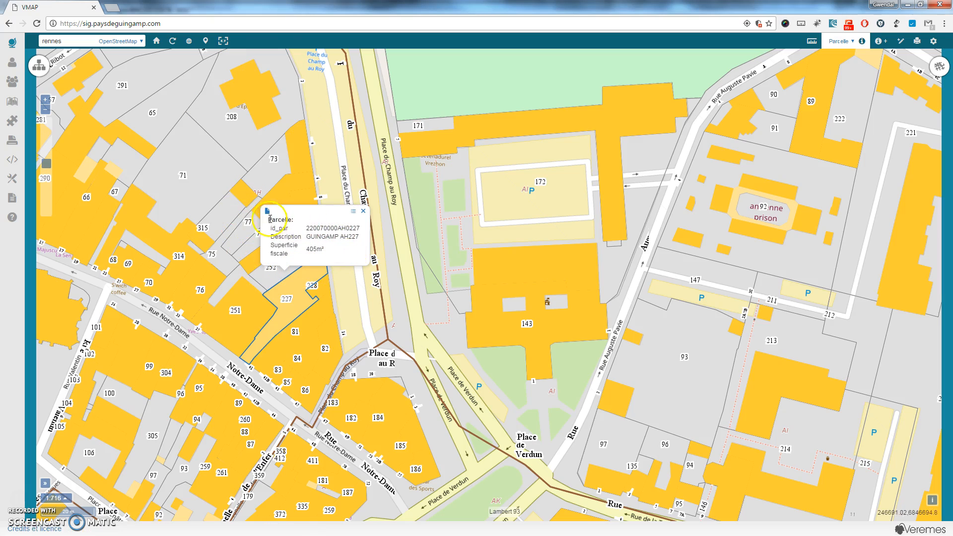
Open Google Street View at parcel AH227's location, then return to the VMAP tab.
click(354, 213)
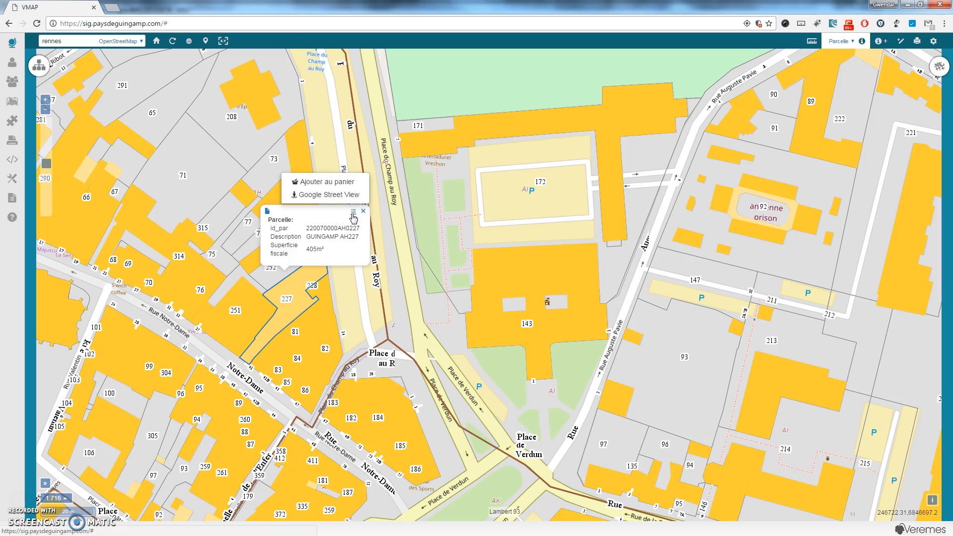
click(313, 198)
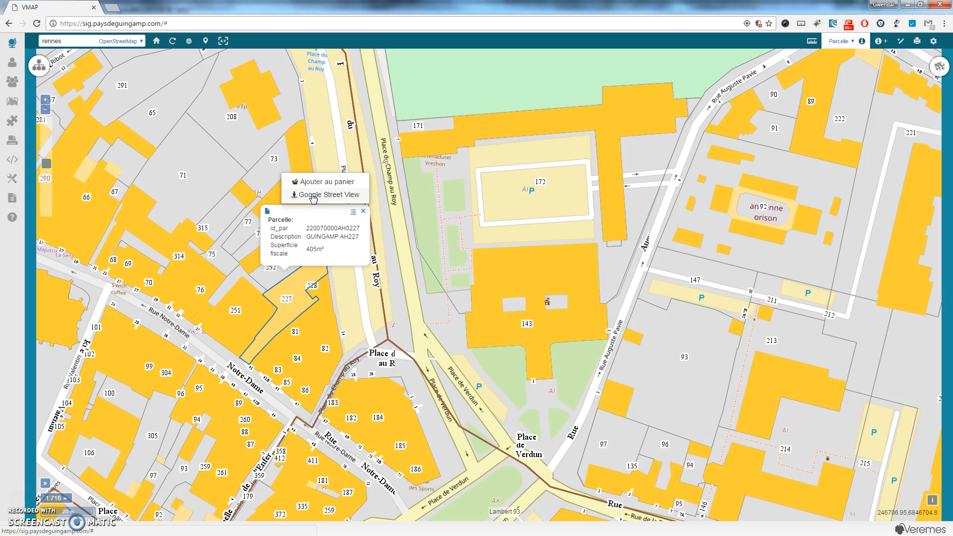
click(313, 198)
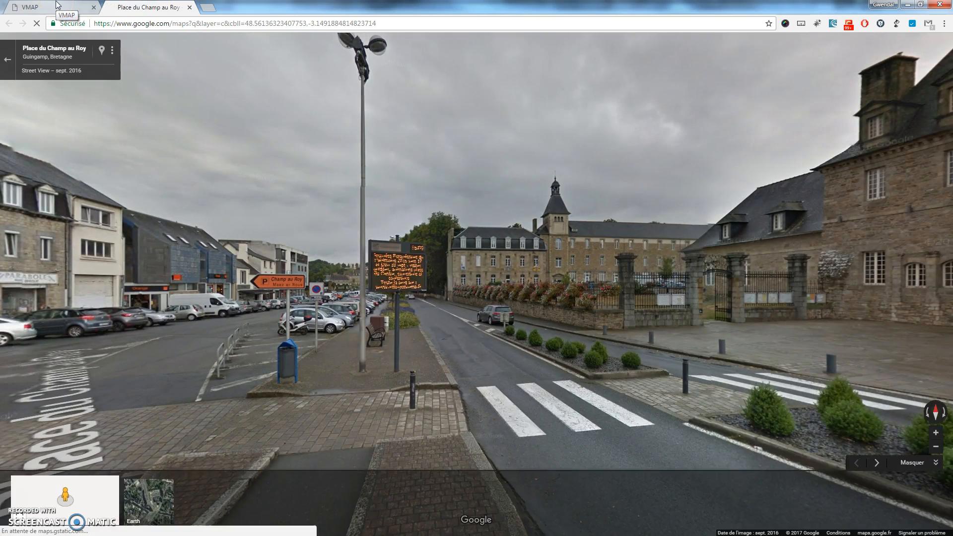
click(58, 6)
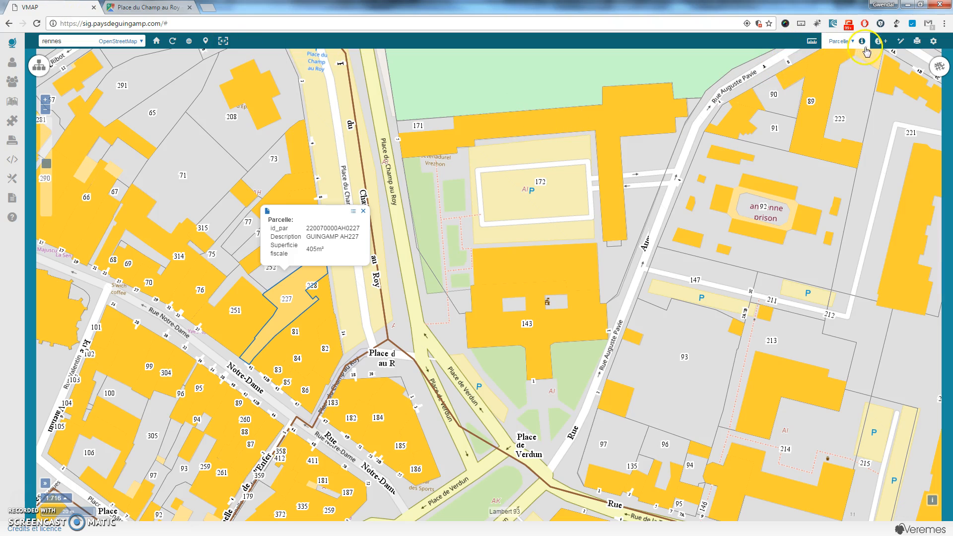
Select the 22 section AH parcels with a polygon from parcel 315 to Rue Notre-Dame, then close the results.
click(880, 42)
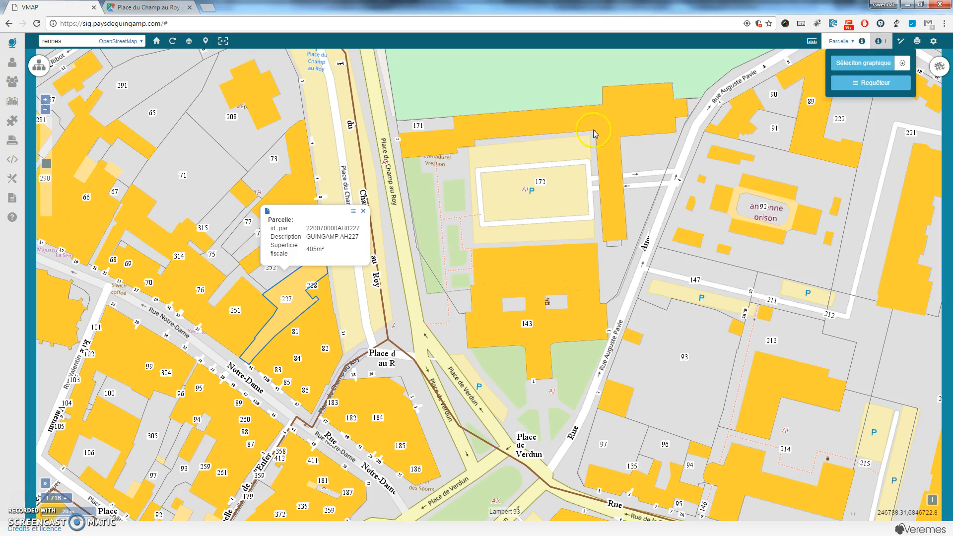
click(363, 211)
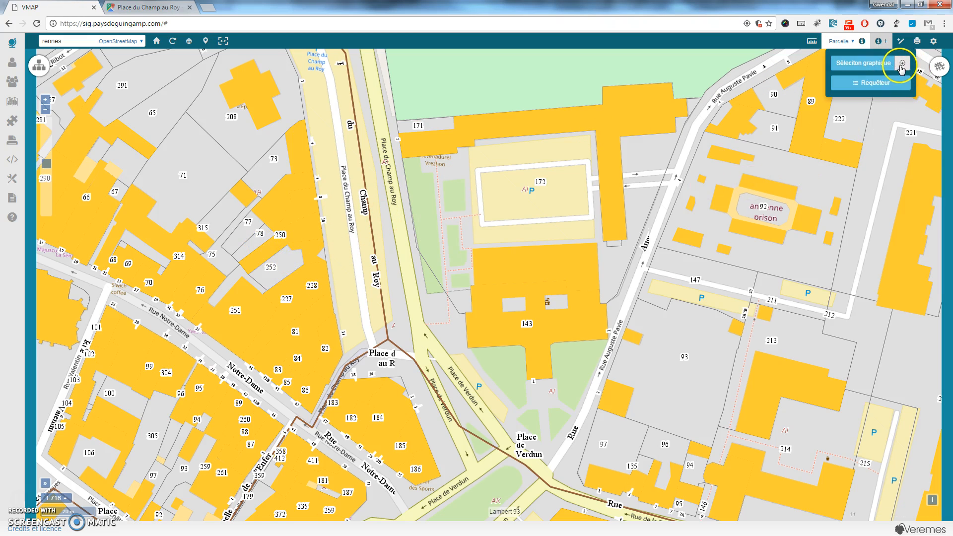
click(904, 64)
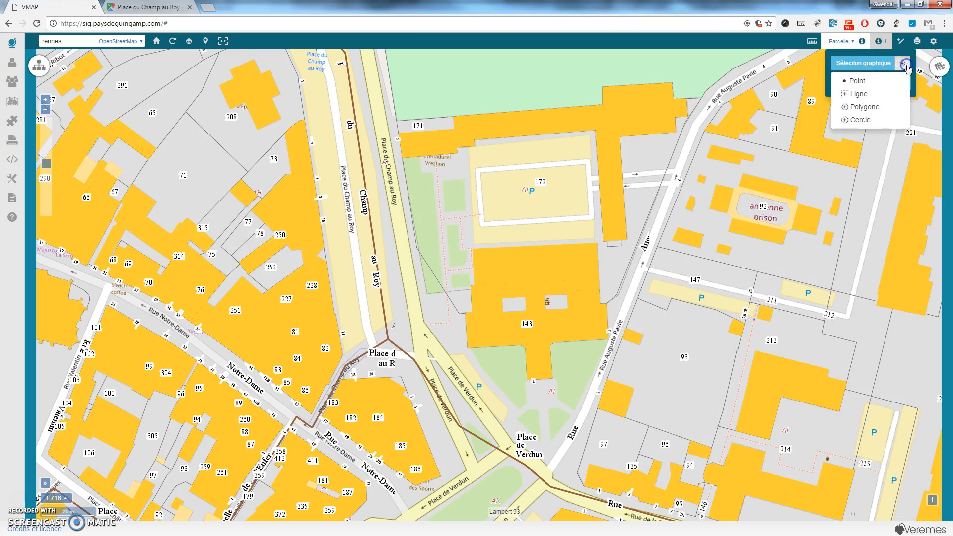
click(875, 107)
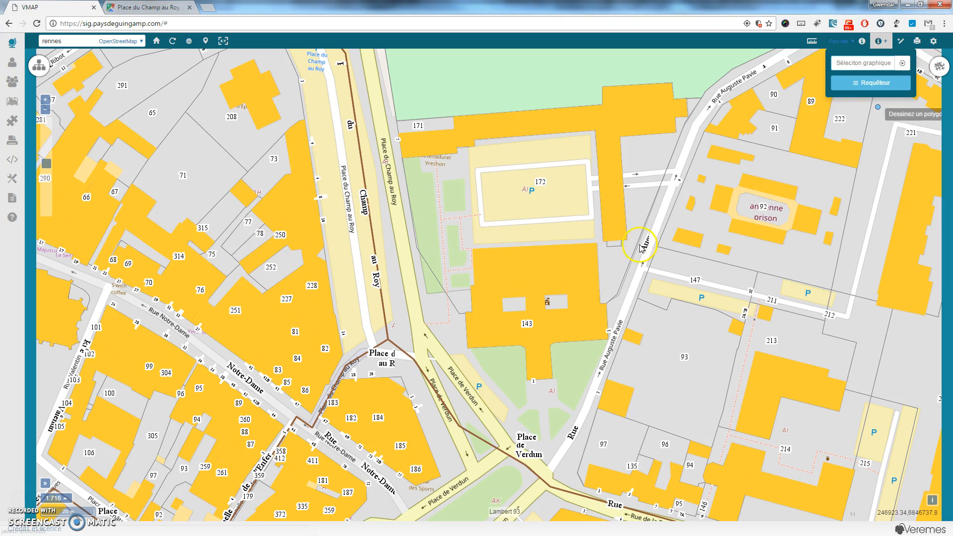
click(160, 214)
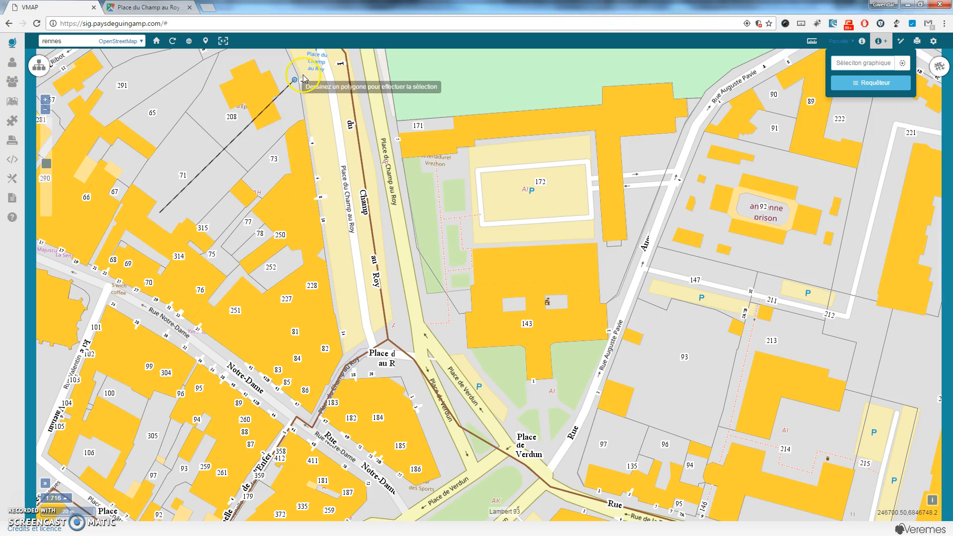
click(304, 75)
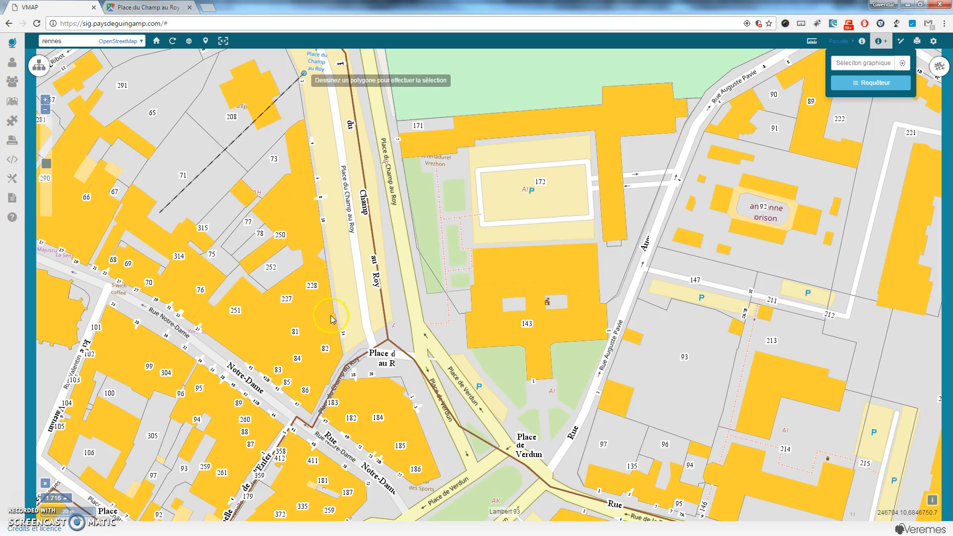
click(355, 355)
click(309, 428)
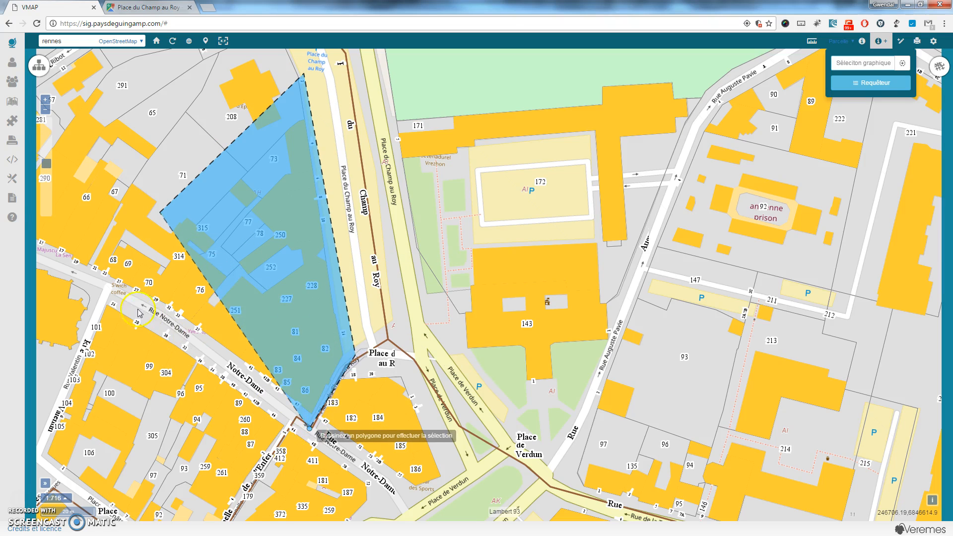
double_click(114, 299)
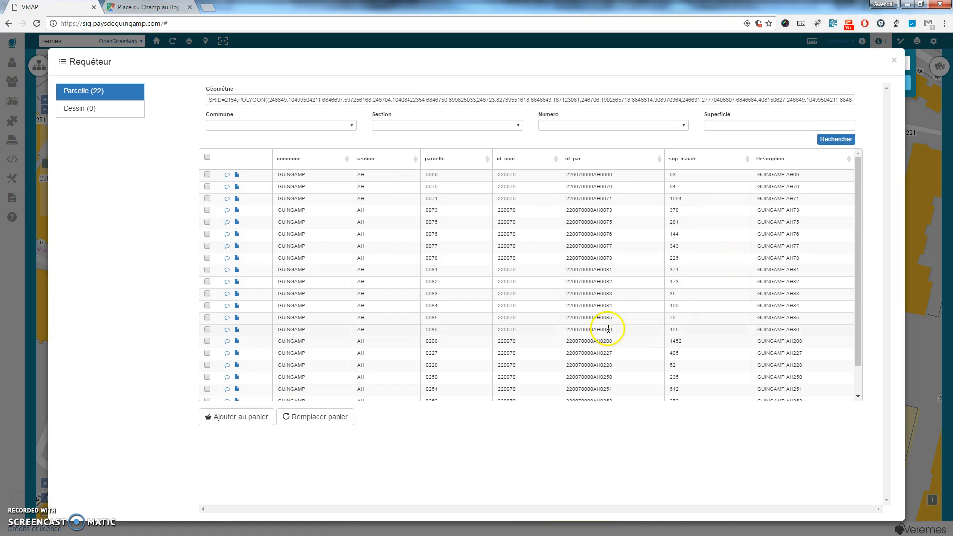
click(894, 60)
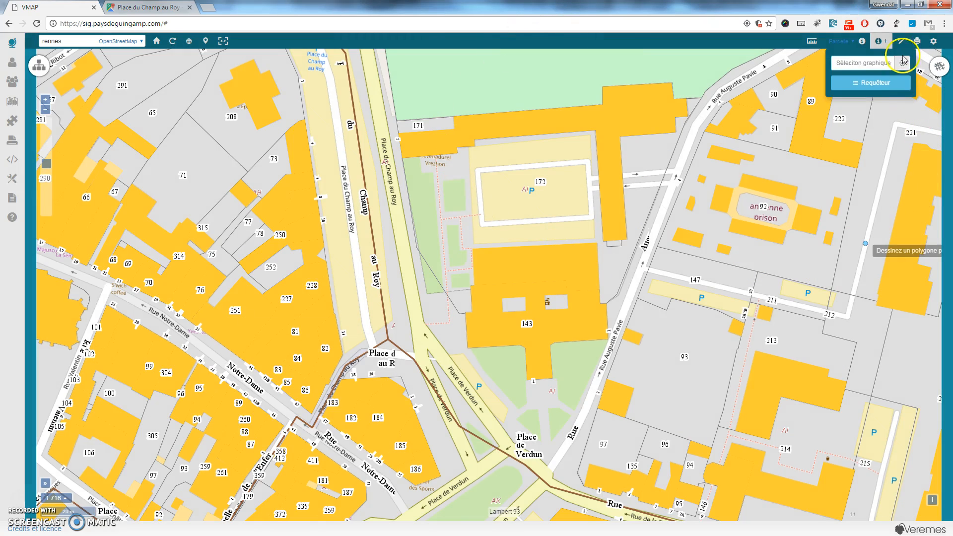
Choose Dessin as the layer for a new object in the Créer un objet panel.
click(900, 41)
click(873, 70)
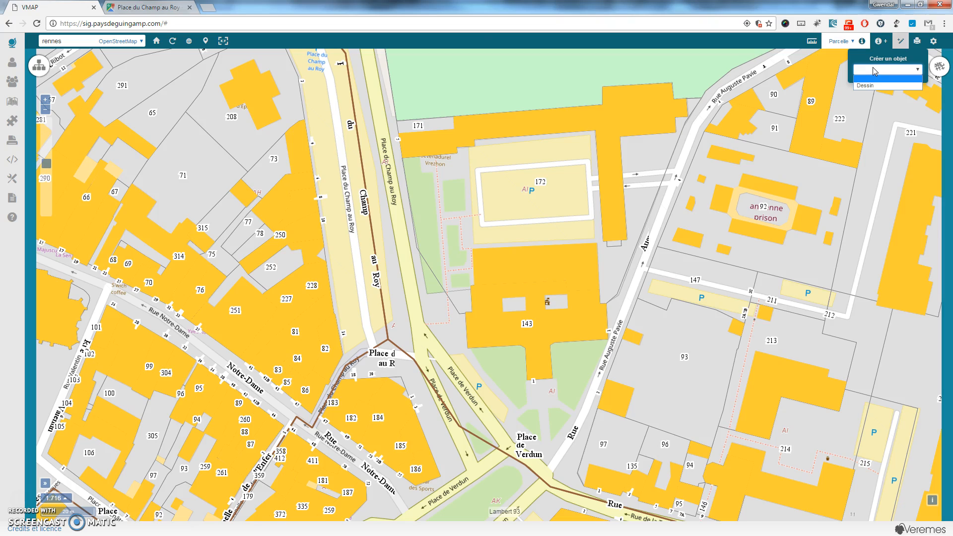
click(872, 86)
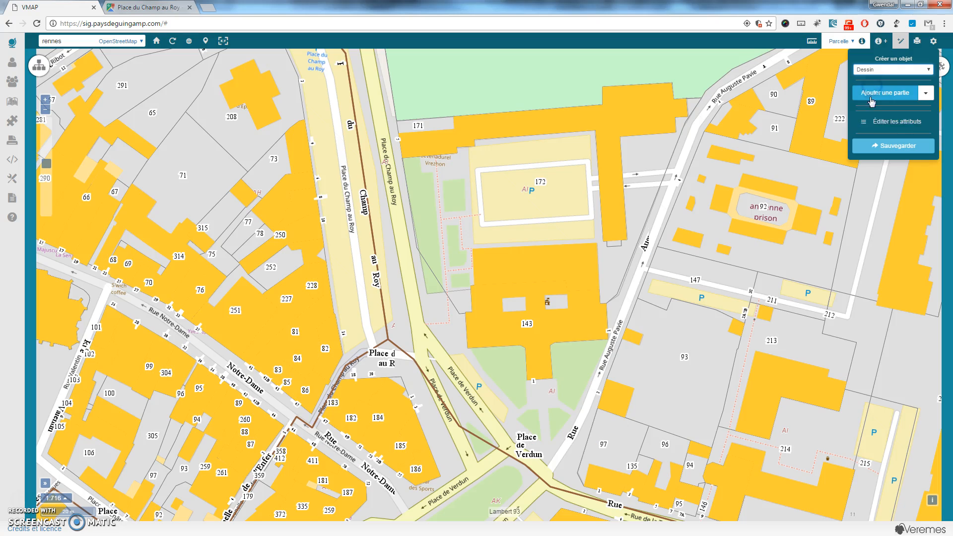
click(900, 95)
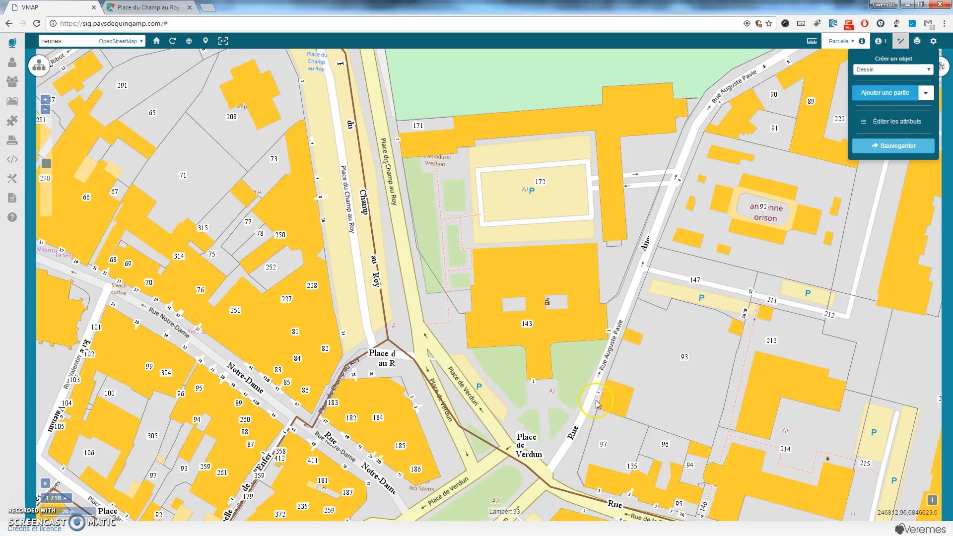
Choose the A4_Paysage layout in the map print settings.
click(917, 44)
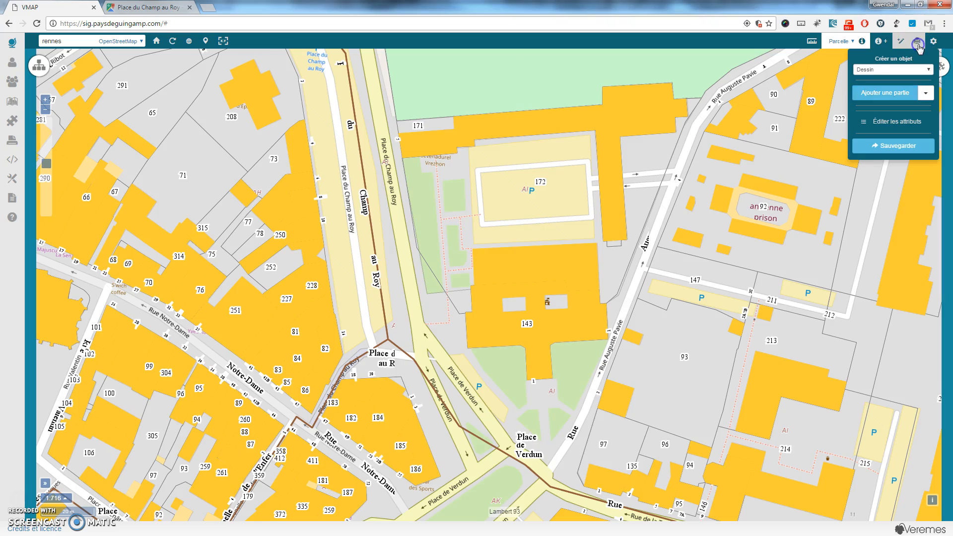
click(939, 44)
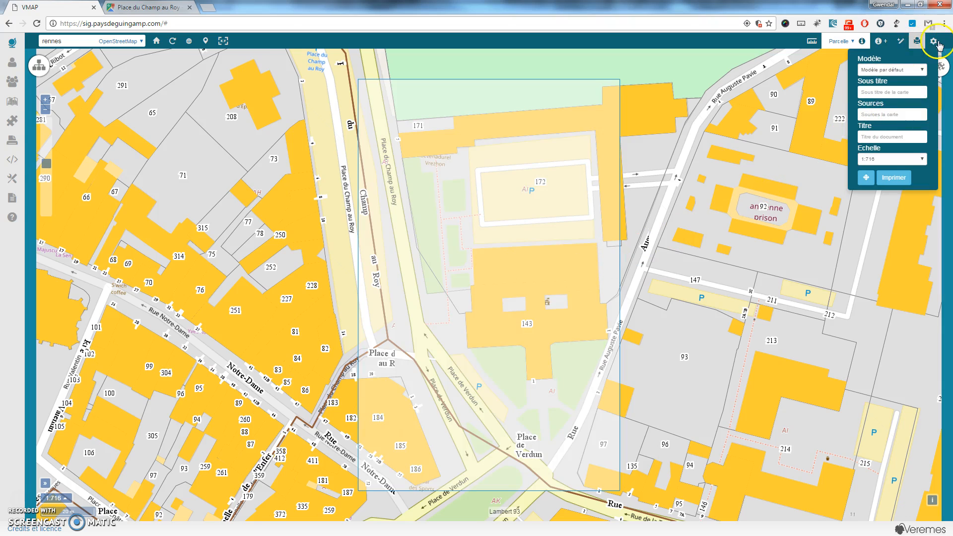
click(912, 70)
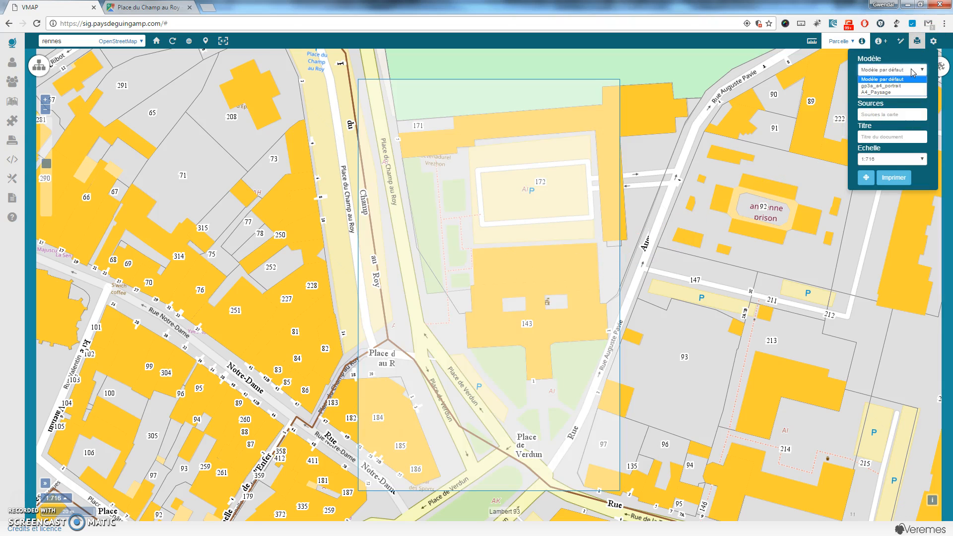
click(904, 93)
click(885, 94)
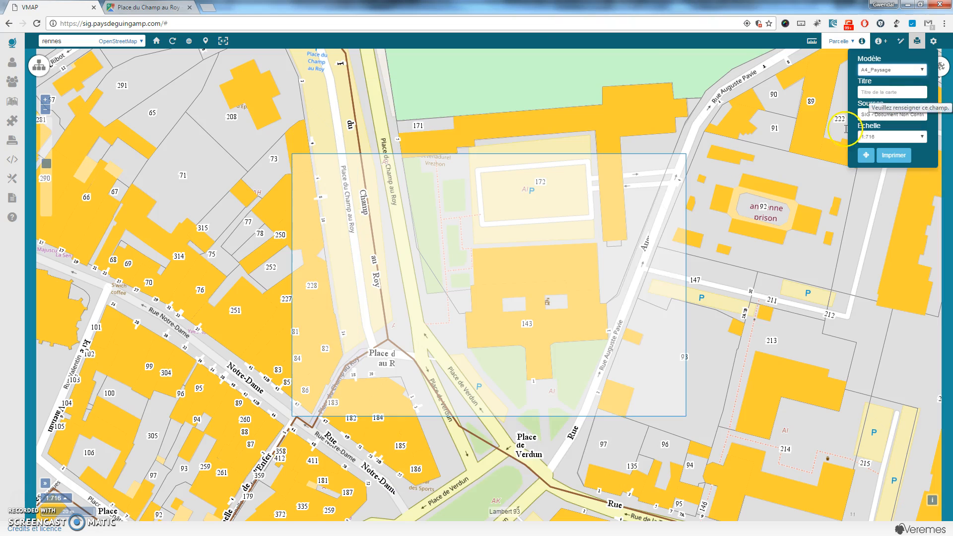
click(918, 94)
click(810, 188)
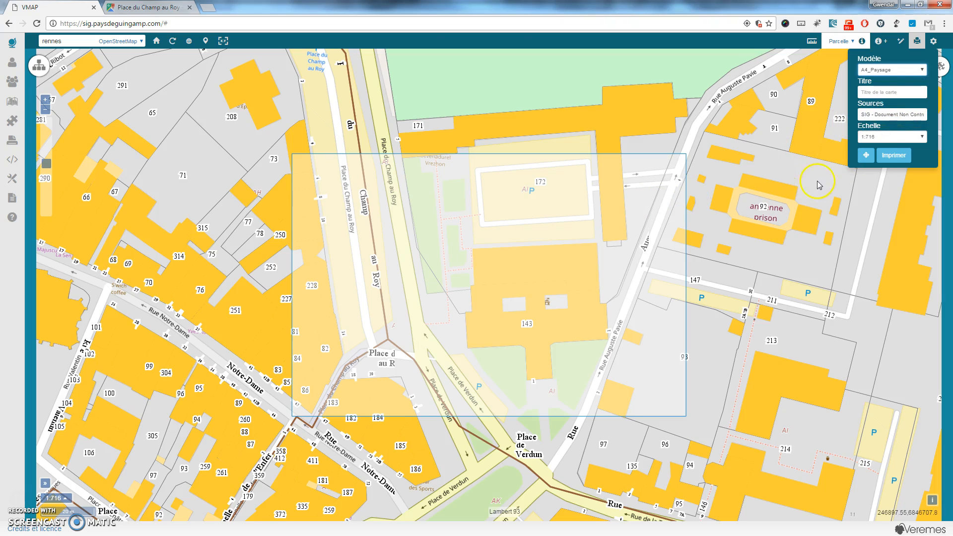
Title the print 'test' and set the print scale to 1:1,000.
click(887, 92)
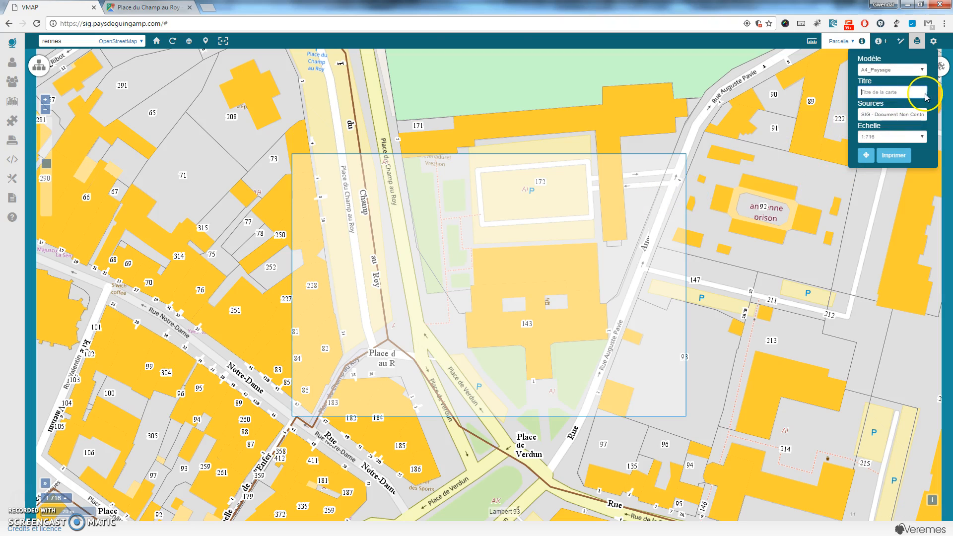
text(test)
click(907, 115)
drag(908, 116, 939, 116)
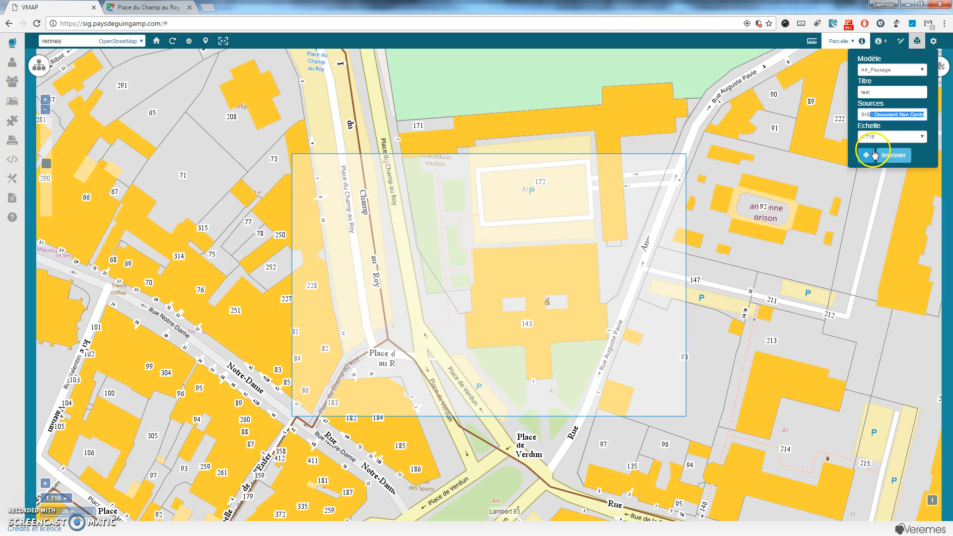
click(895, 136)
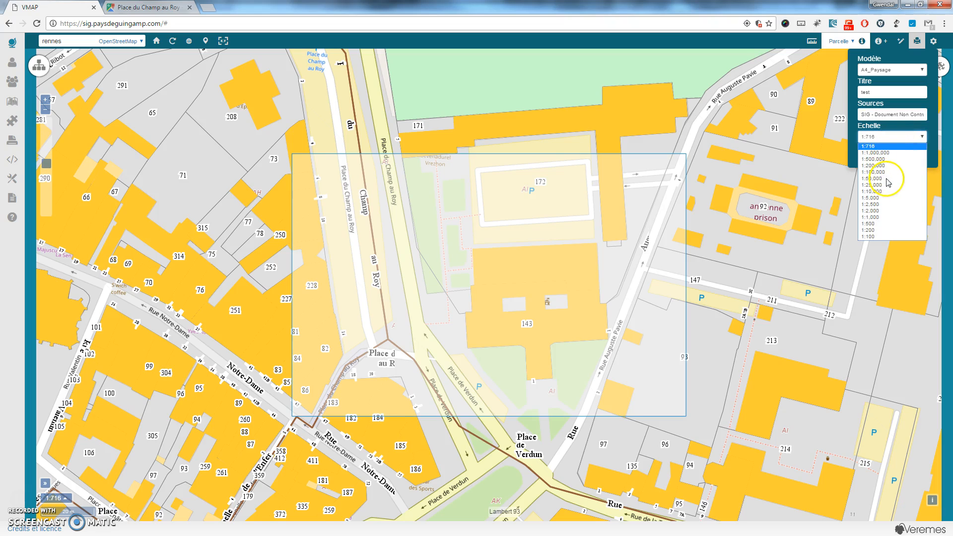
click(877, 218)
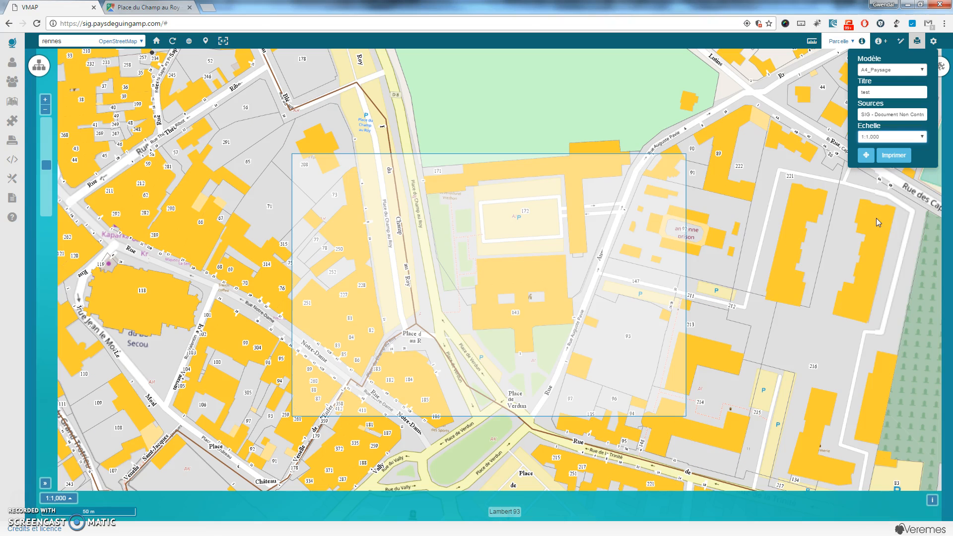
click(867, 158)
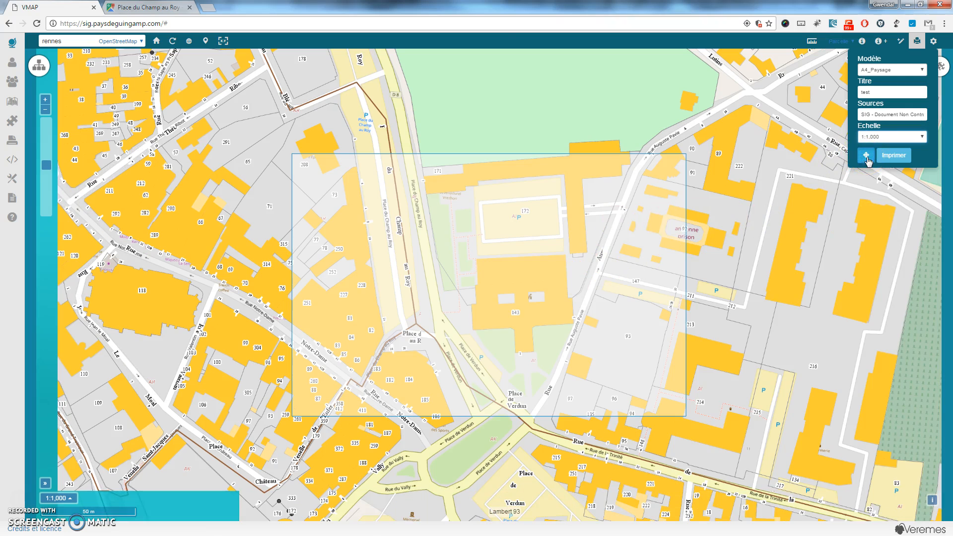
Shift the print frame up and right, generate the PDF and maximise its window.
drag(531, 279, 554, 262)
click(902, 154)
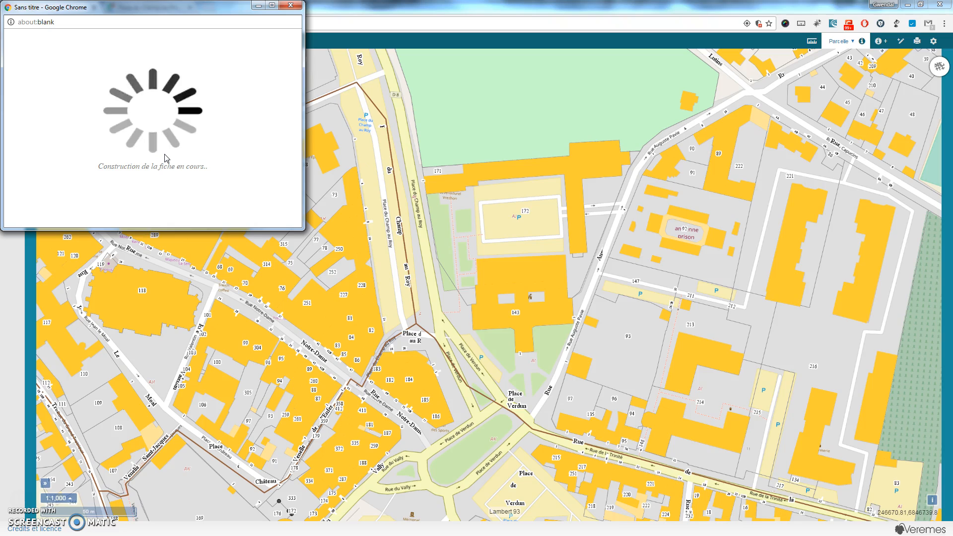
drag(202, 10, 284, 106)
drag(307, 326, 300, 466)
double_click(301, 103)
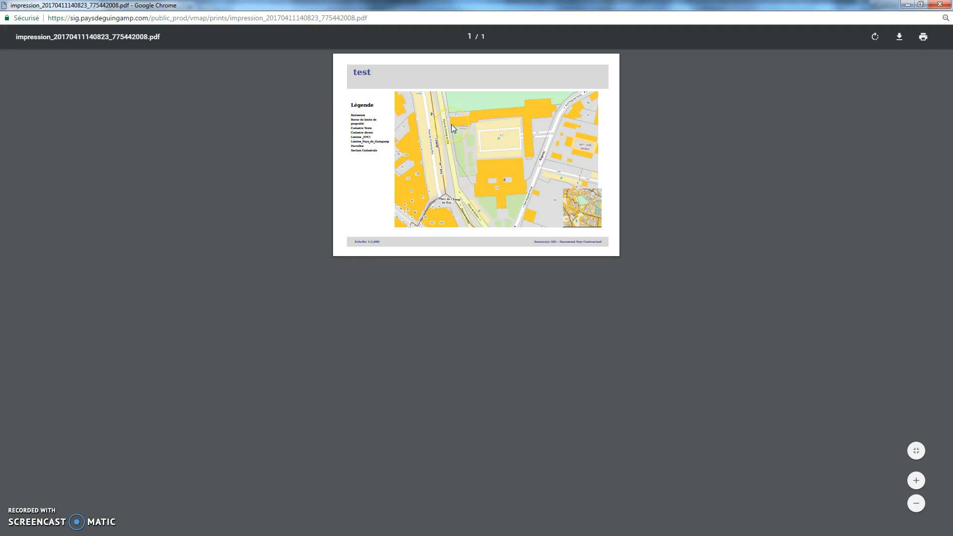
Zoom into the PDF to check the 'test' title and sources line, then close it.
key(ctrl+plus)
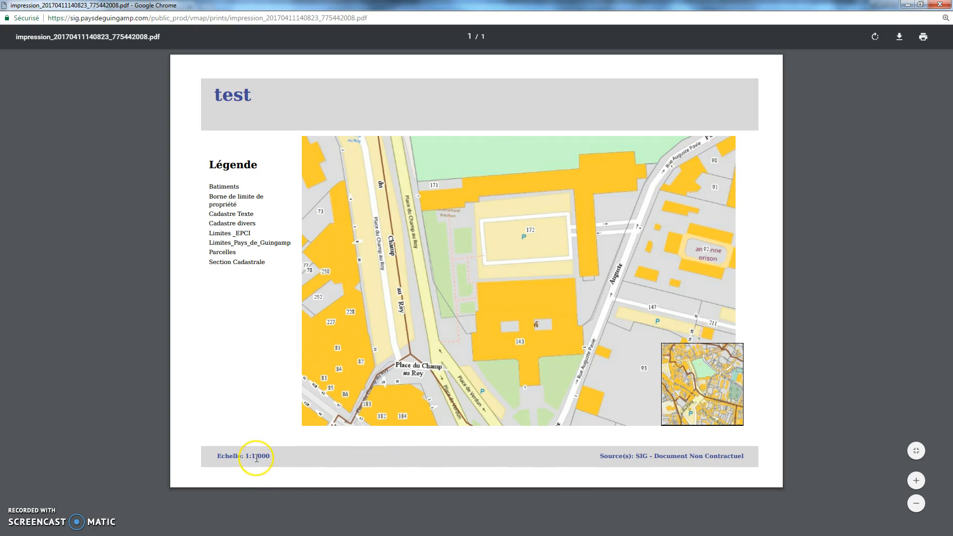
drag(609, 456, 698, 456)
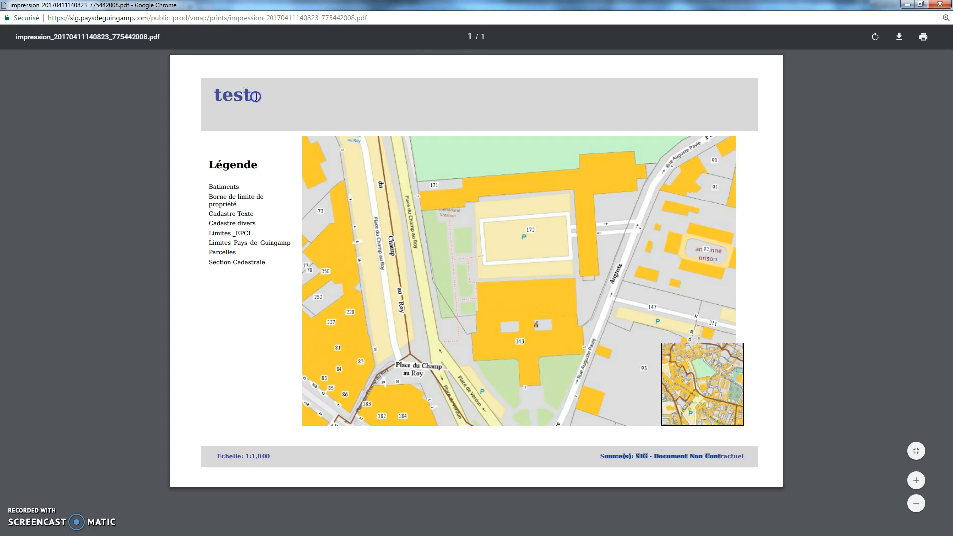
drag(256, 97, 191, 93)
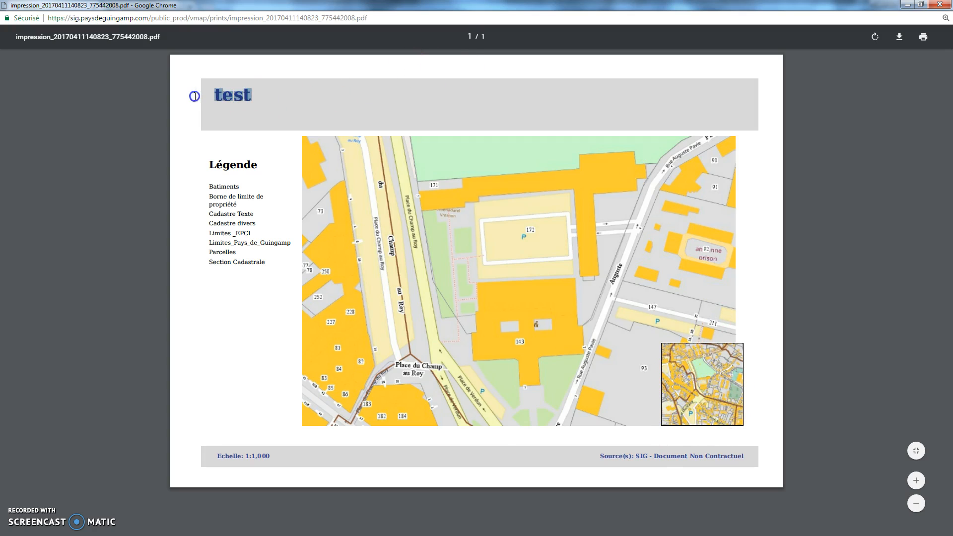
click(939, 6)
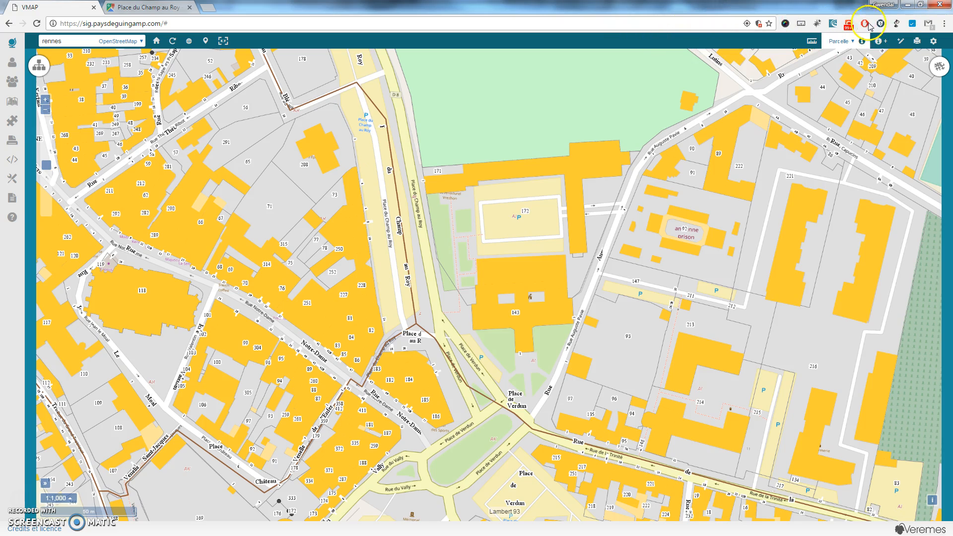
Step the map scale through 1:5,000 and 1:25,000 to 1:50,000, then show the layers legend panel.
click(933, 43)
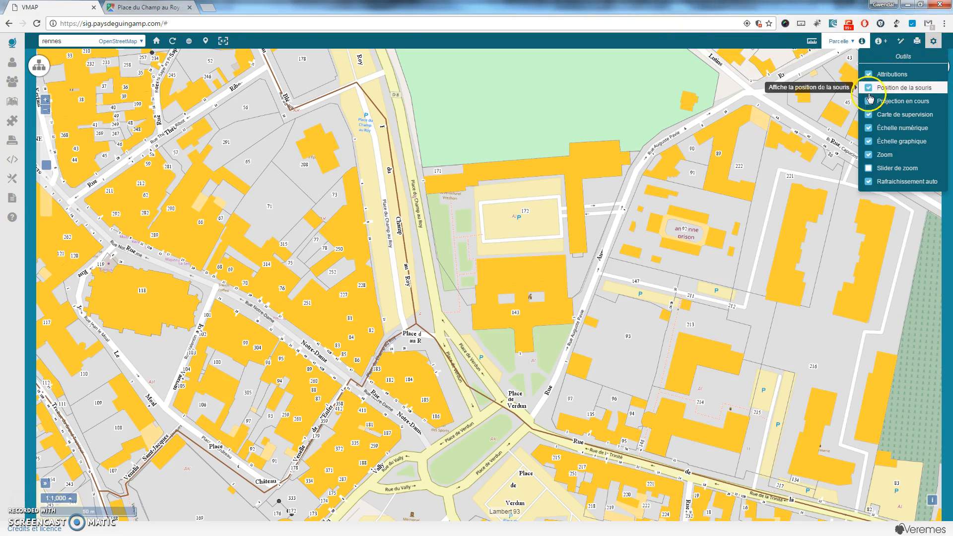
click(936, 42)
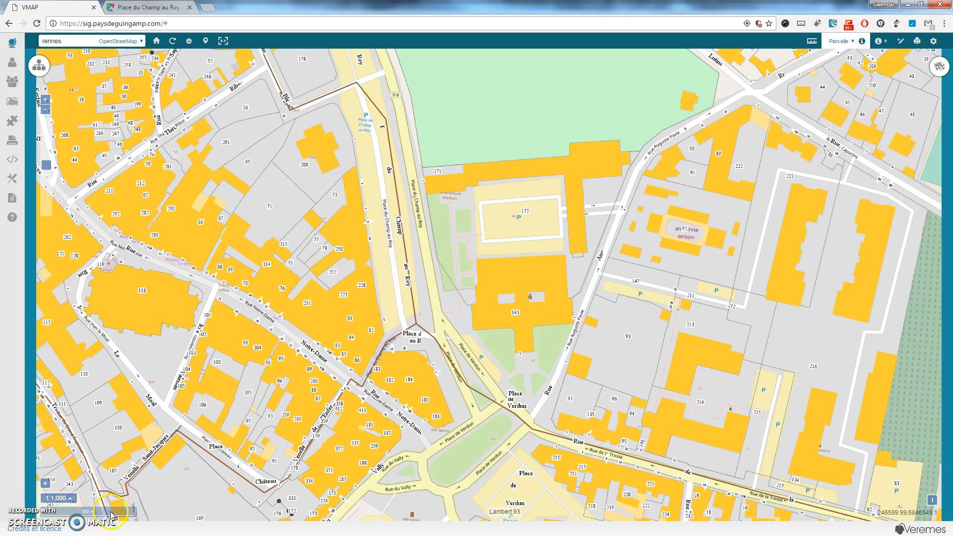
click(72, 499)
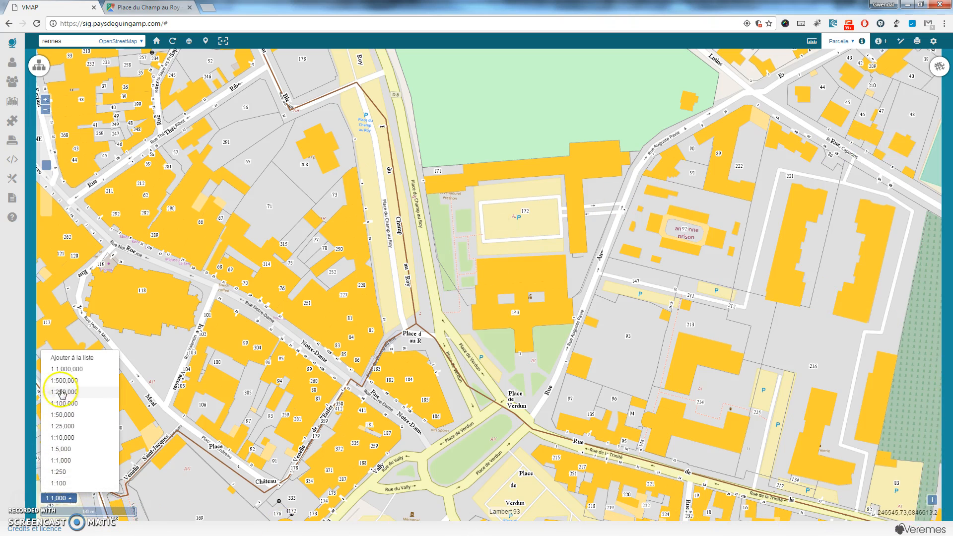
click(63, 449)
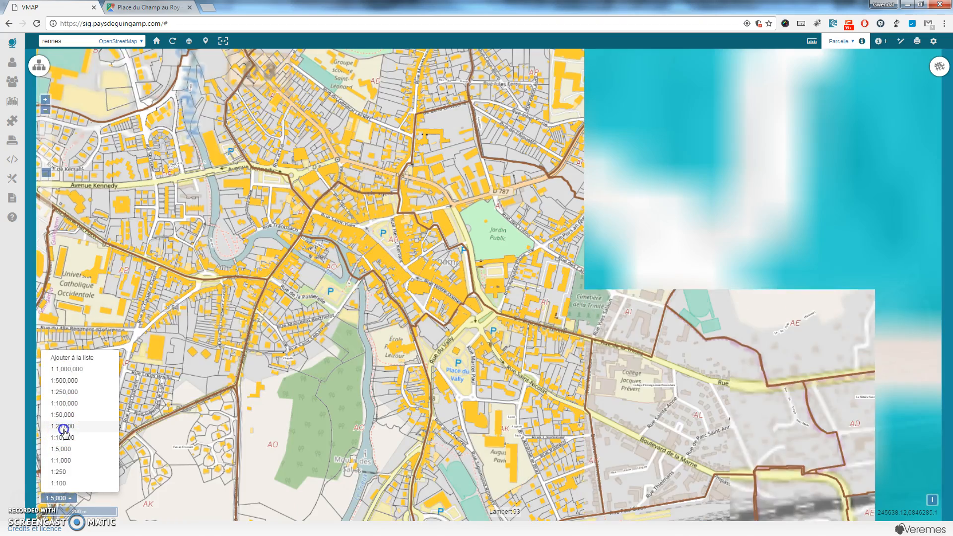
click(64, 430)
click(63, 415)
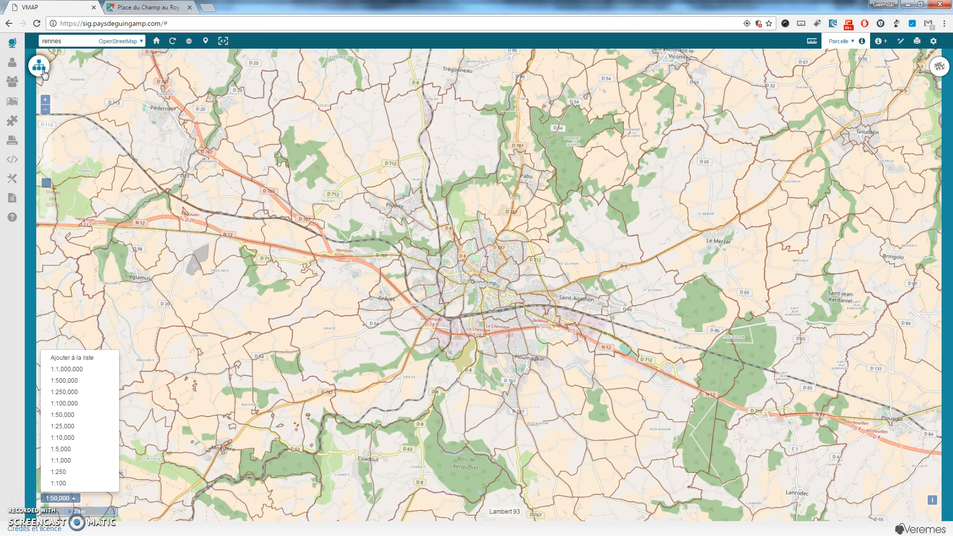
click(39, 67)
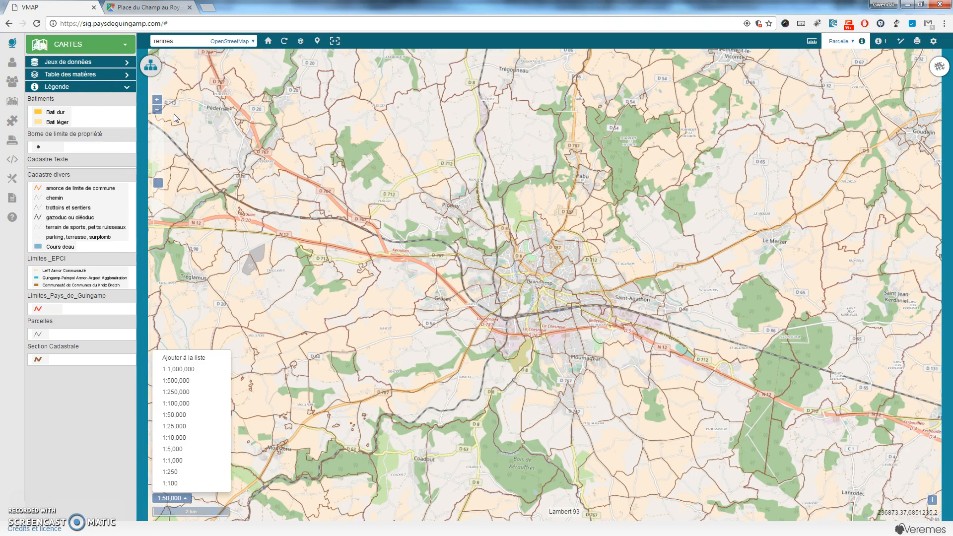
click(78, 45)
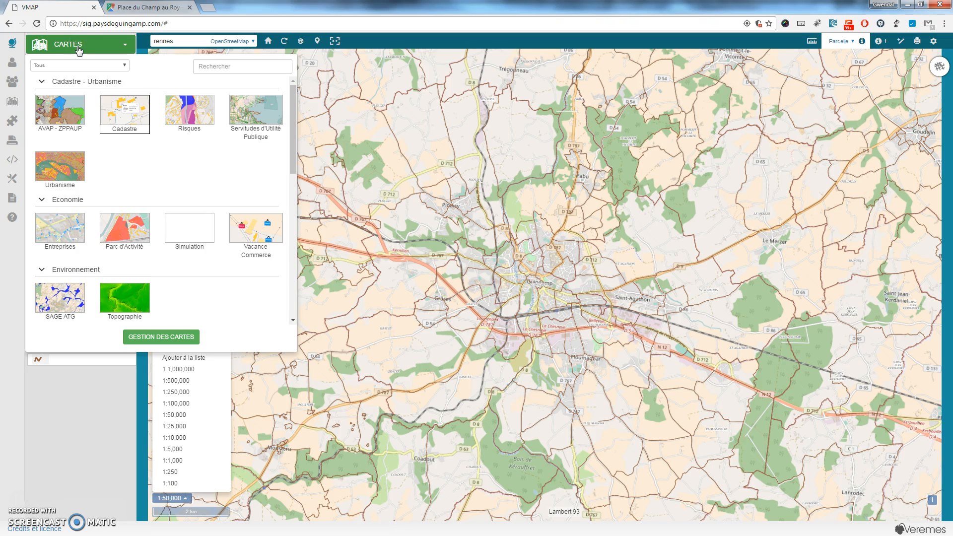
click(78, 46)
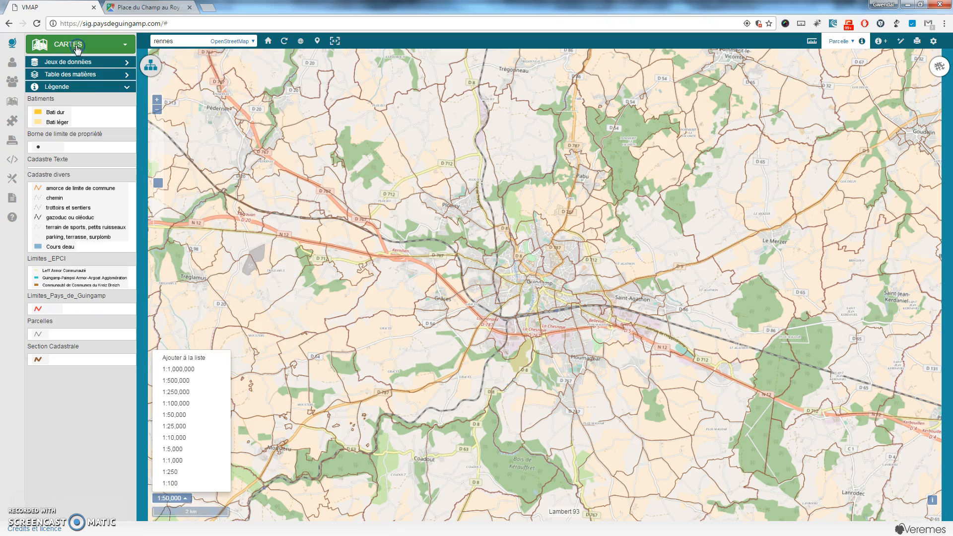
click(84, 62)
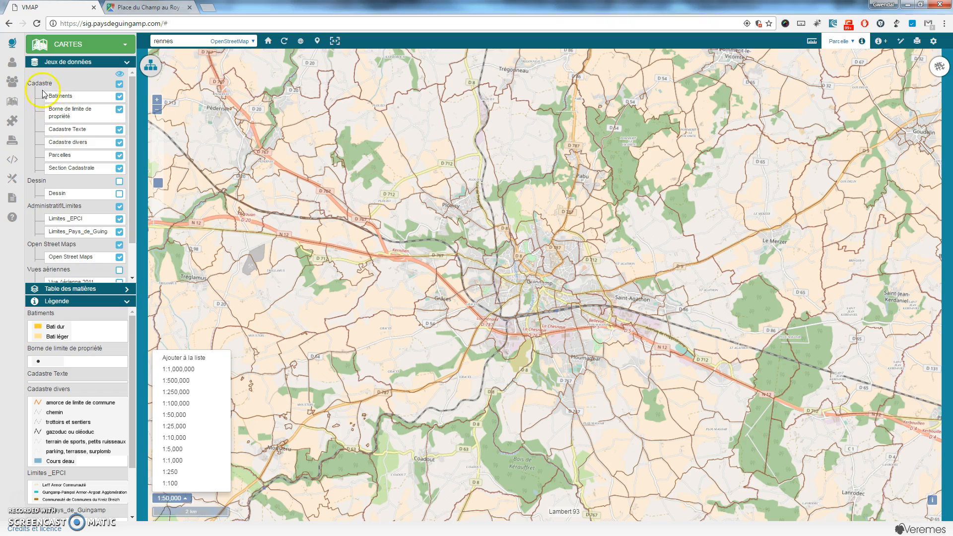
click(40, 83)
click(40, 94)
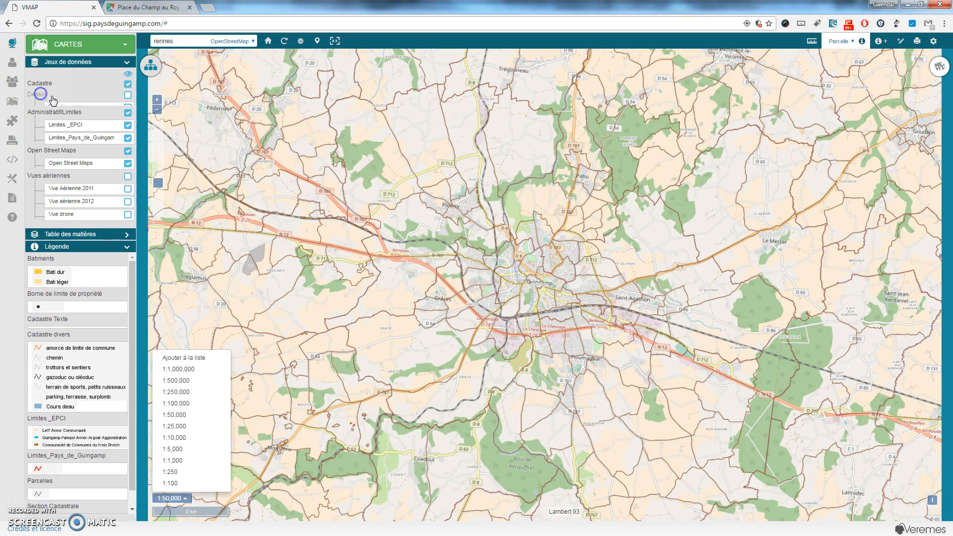
click(52, 105)
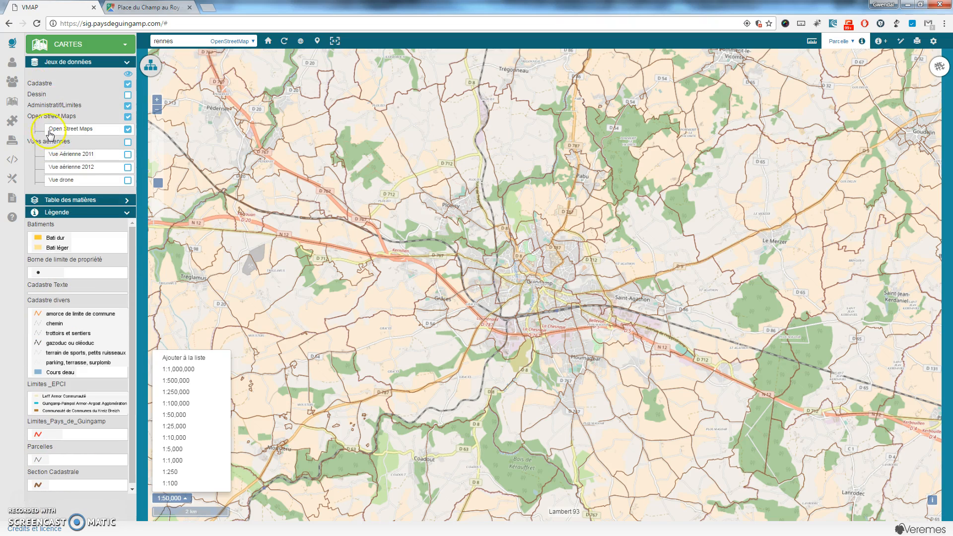
click(69, 63)
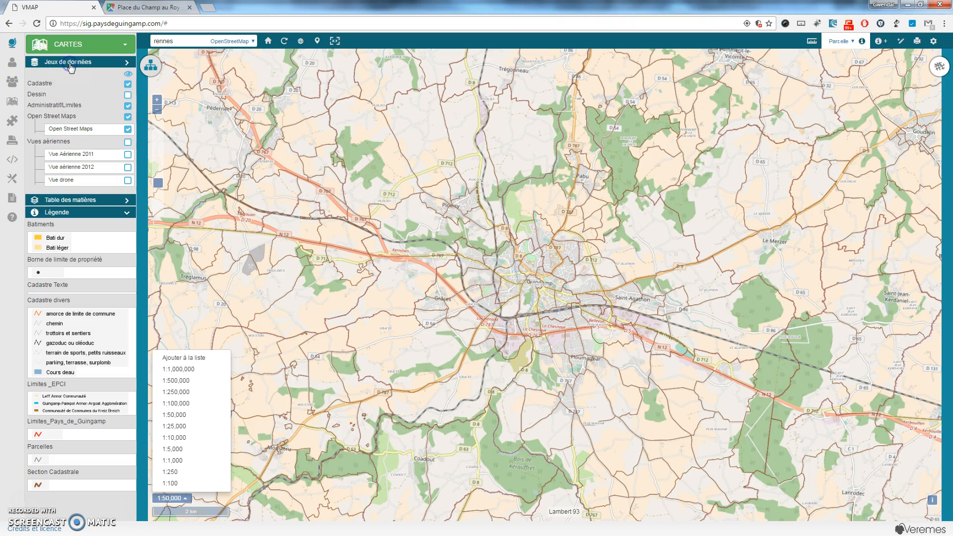
click(72, 75)
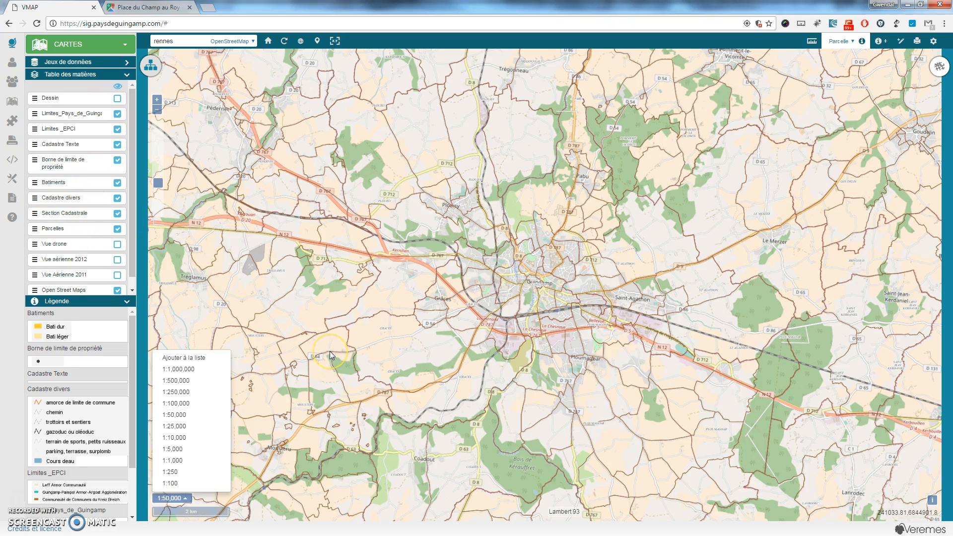
Zoom to 1:716 and reorder layers: Parcelles above Batiments, Vue aérienne 2012 beneath both.
scroll(499, 300, up, 3)
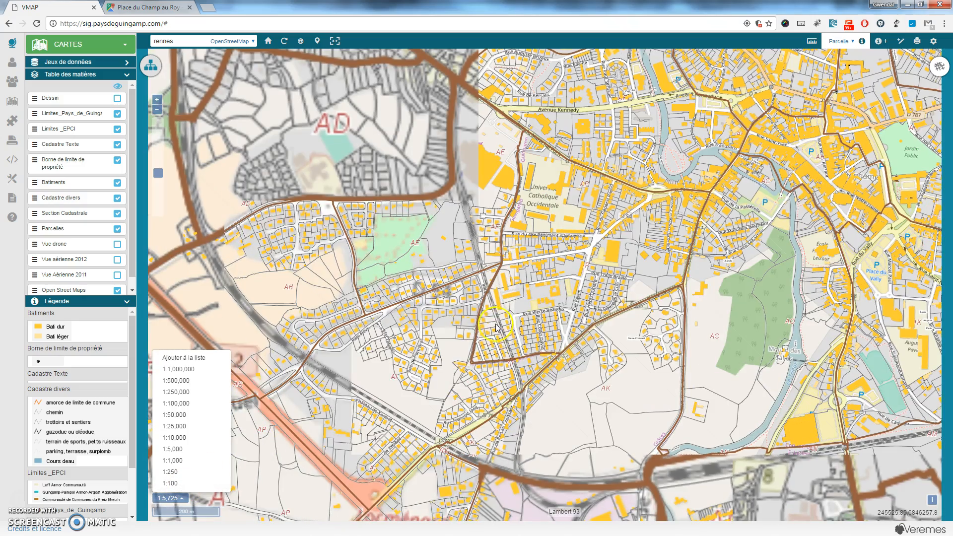
scroll(496, 323, up, 3)
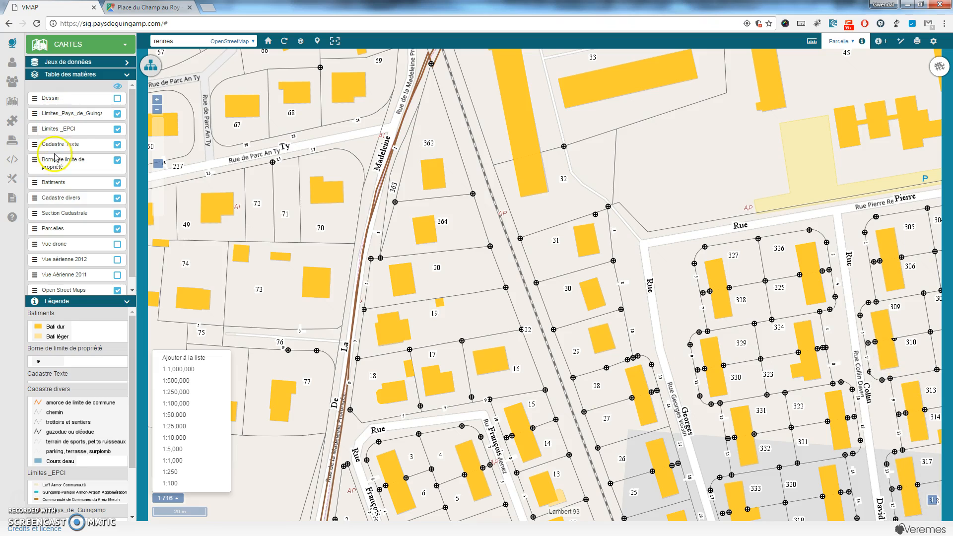
drag(56, 228, 48, 179)
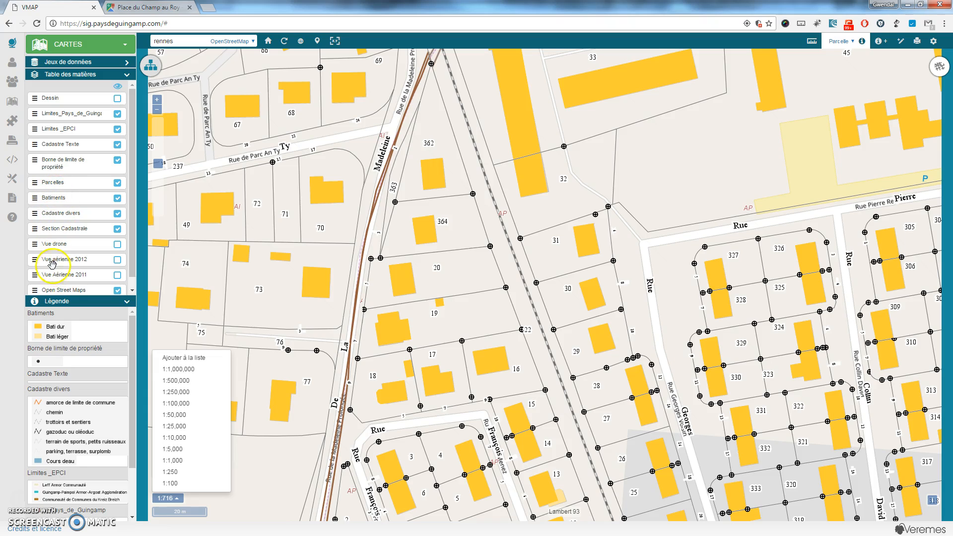
drag(56, 261, 53, 183)
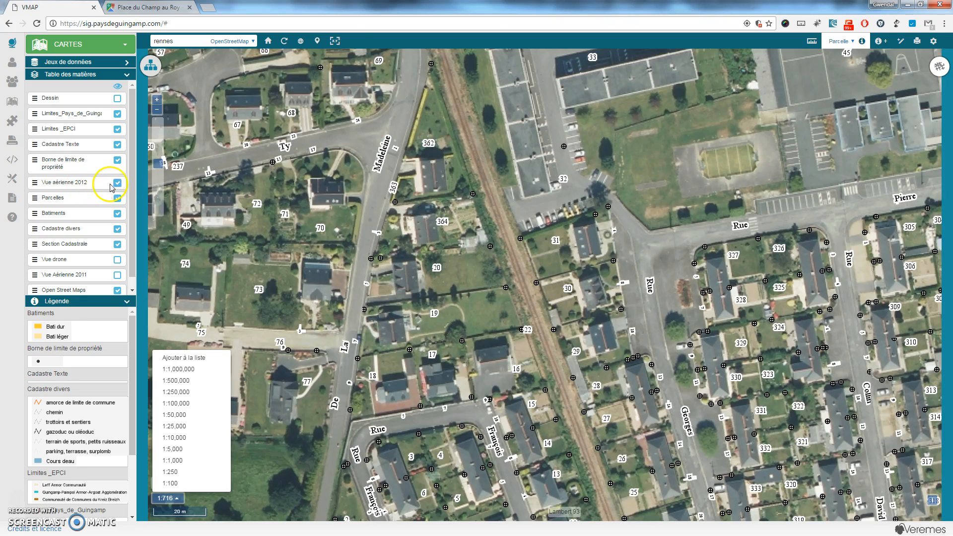
drag(85, 183, 93, 213)
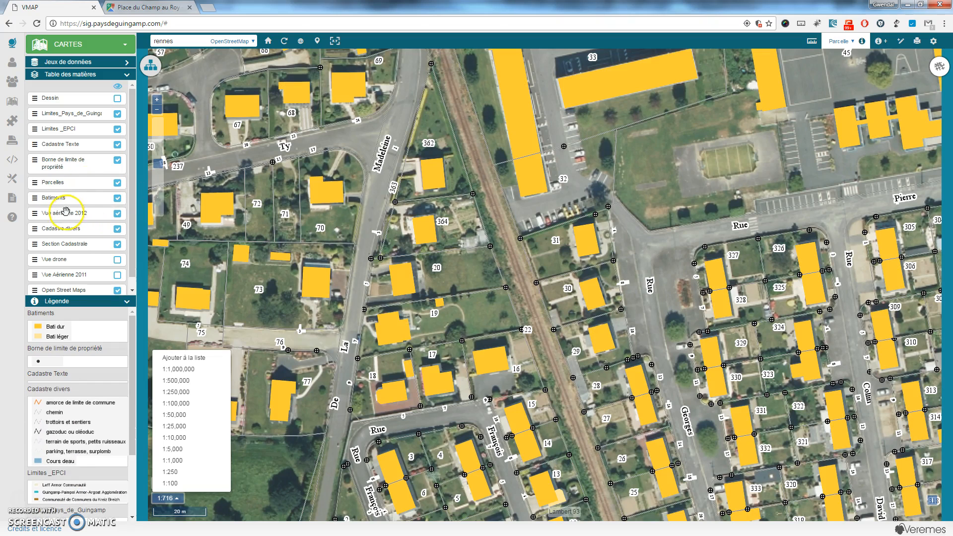
mouse_move(49, 213)
mouse_down()
mouse_move(53, 188)
mouse_move(45, 245)
mouse_up()
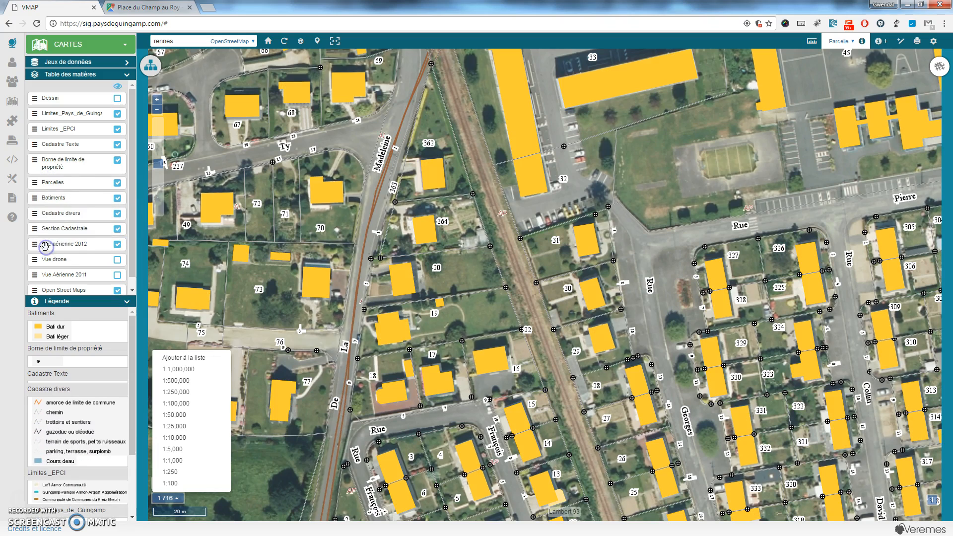
click(127, 75)
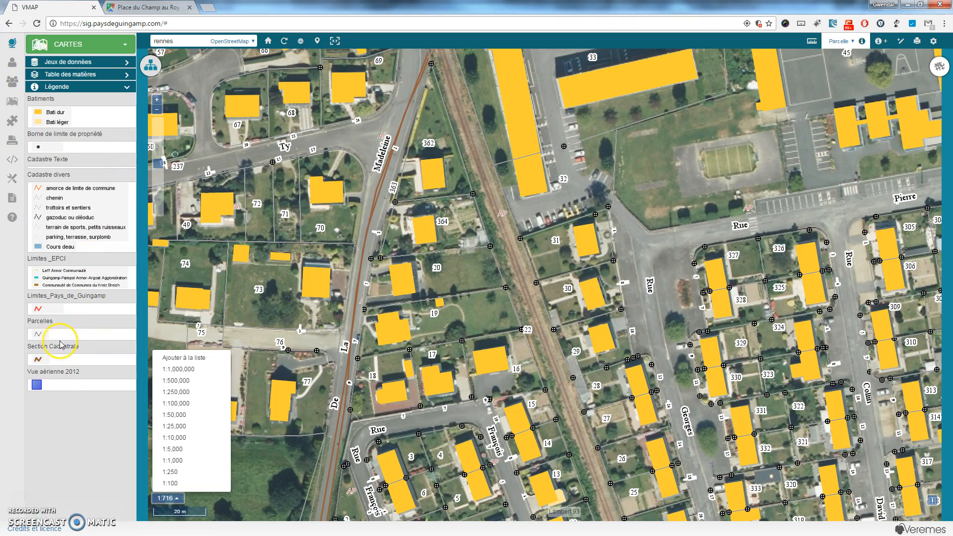